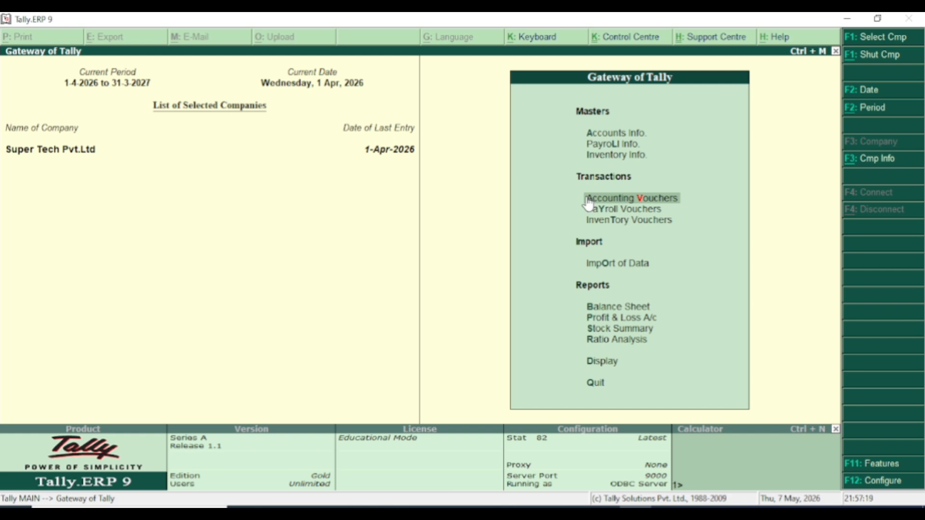
left_click(588, 202)
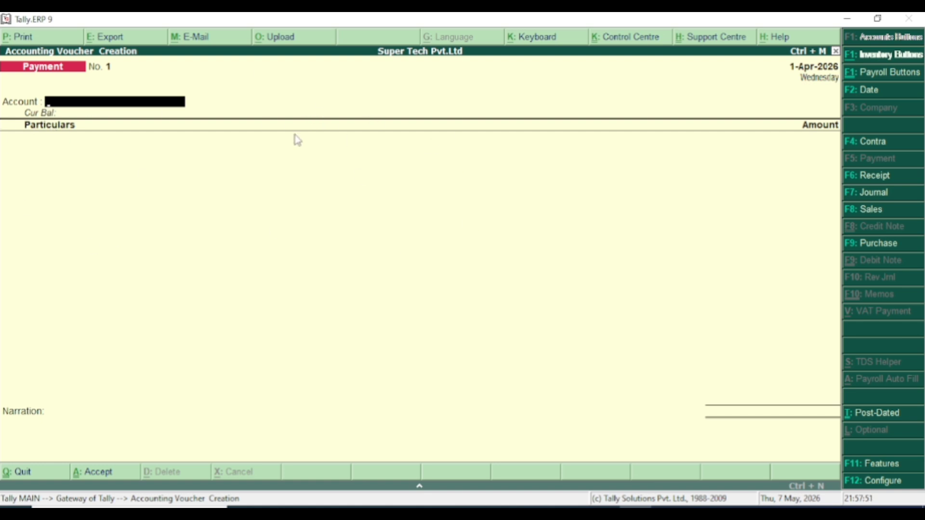
key("space")
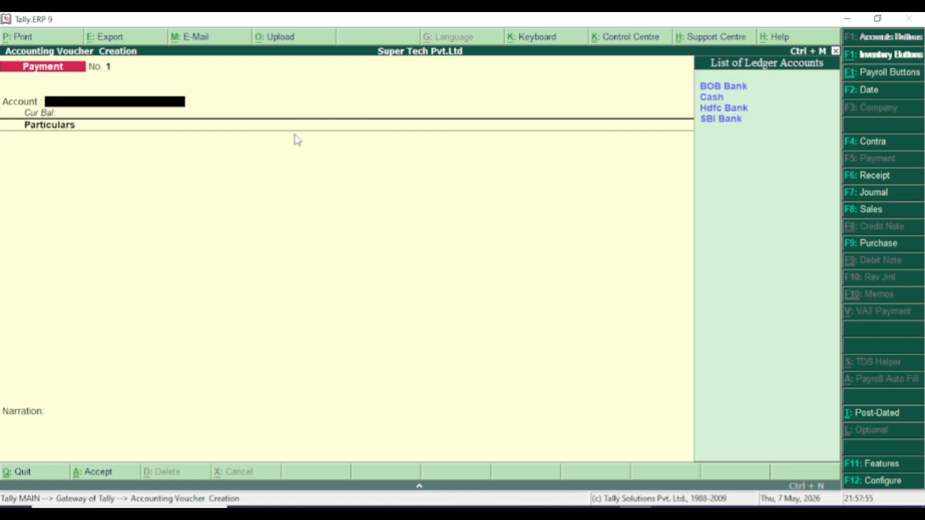
key("Escape")
- Open the creation form for a single ledger from the Accounts Info. masters
key("Up")
key("Up")
key("Up")
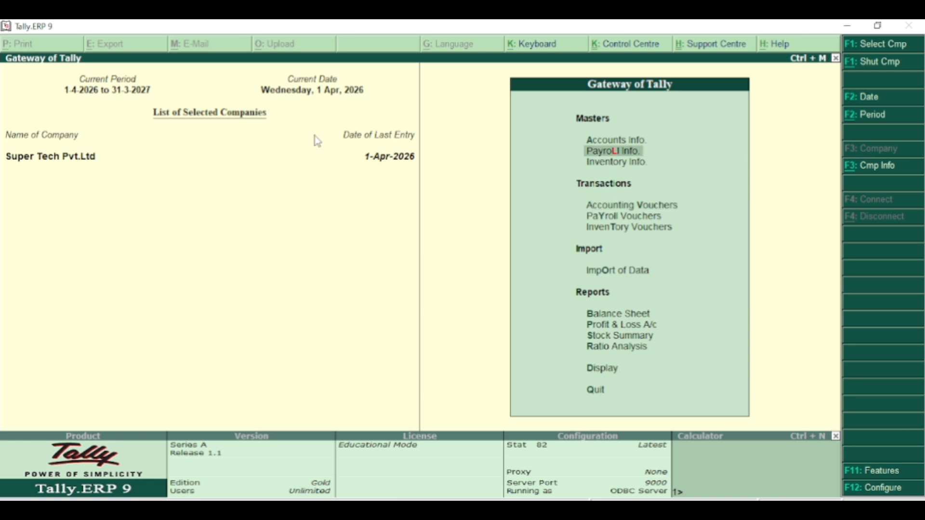
key("Return")
key("Down")
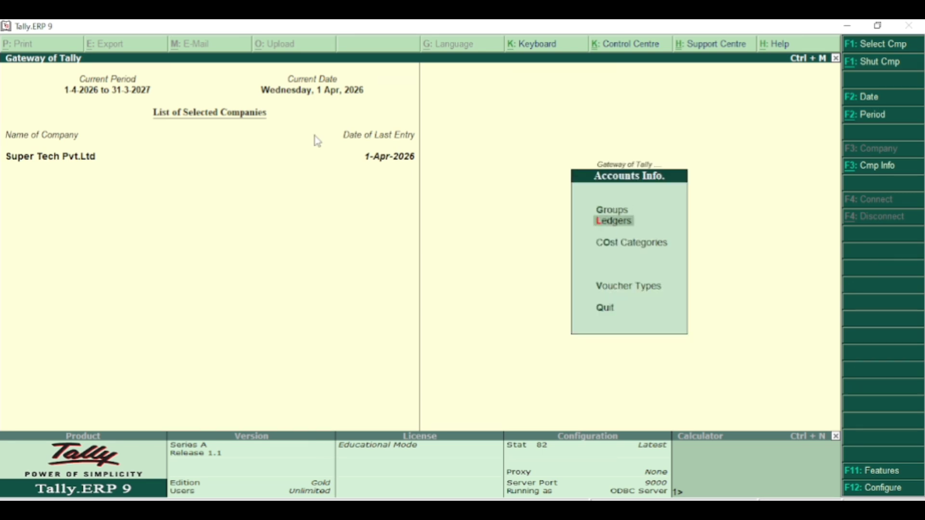
key("Return")
key("Return")
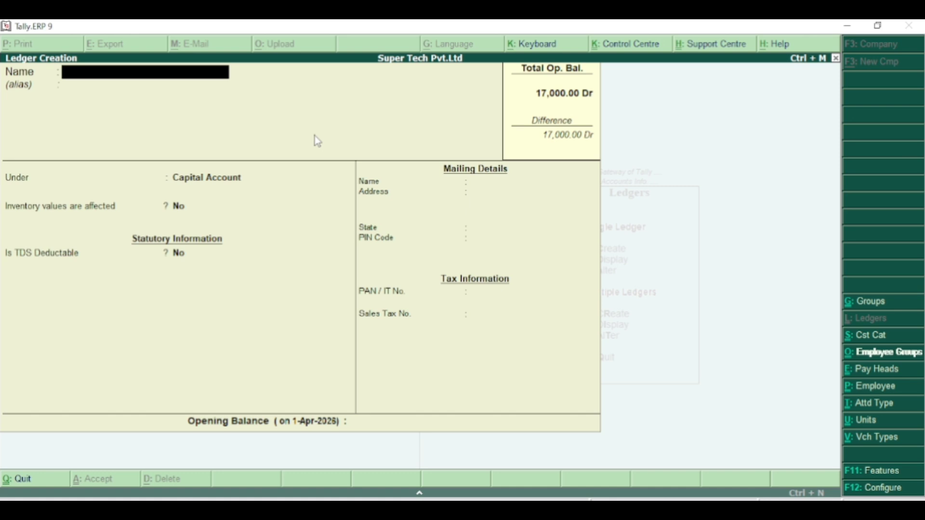
- Name the new ledger Electricity Bill Expence and place it under Indirect Expenses
type("Elec")
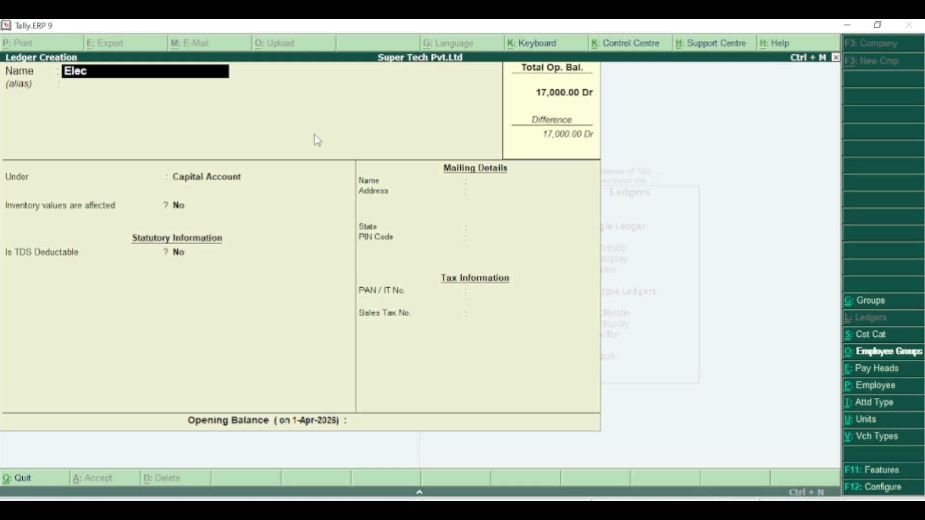
type("tricity Bill")
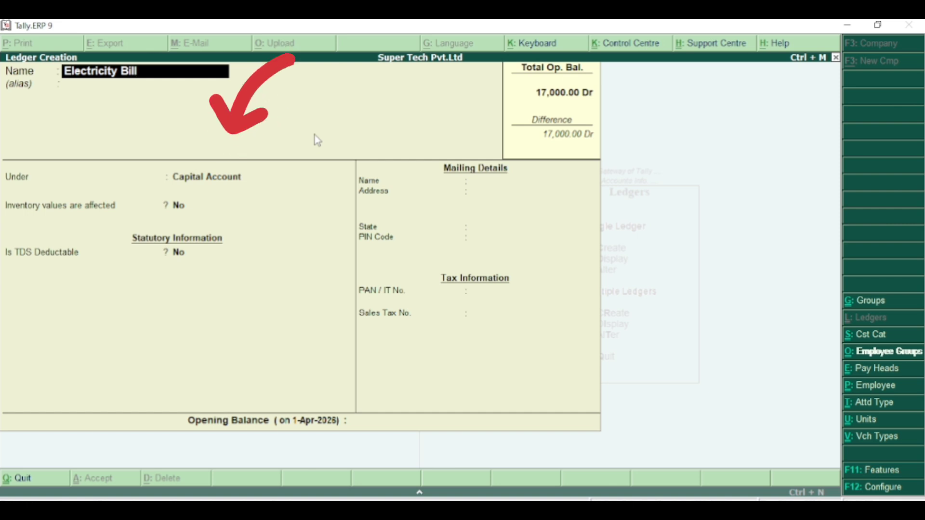
type(" Expence")
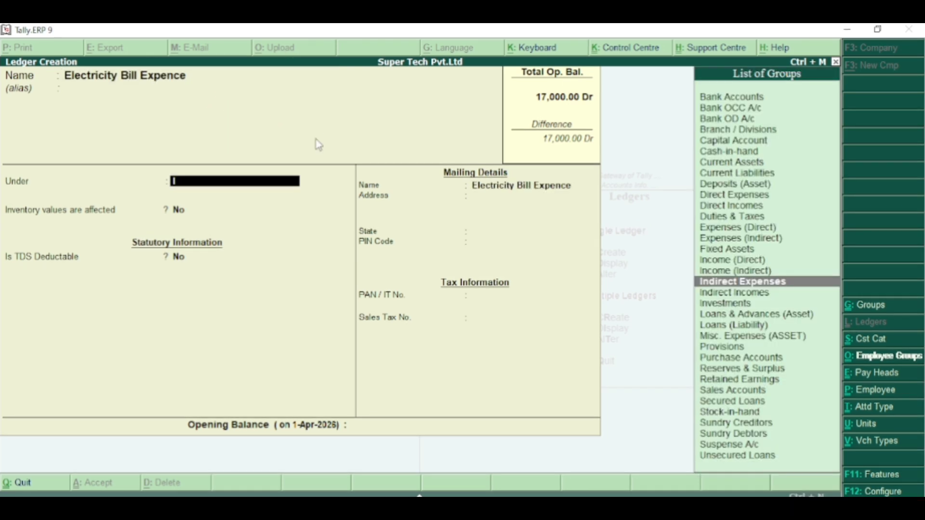
key("Return")
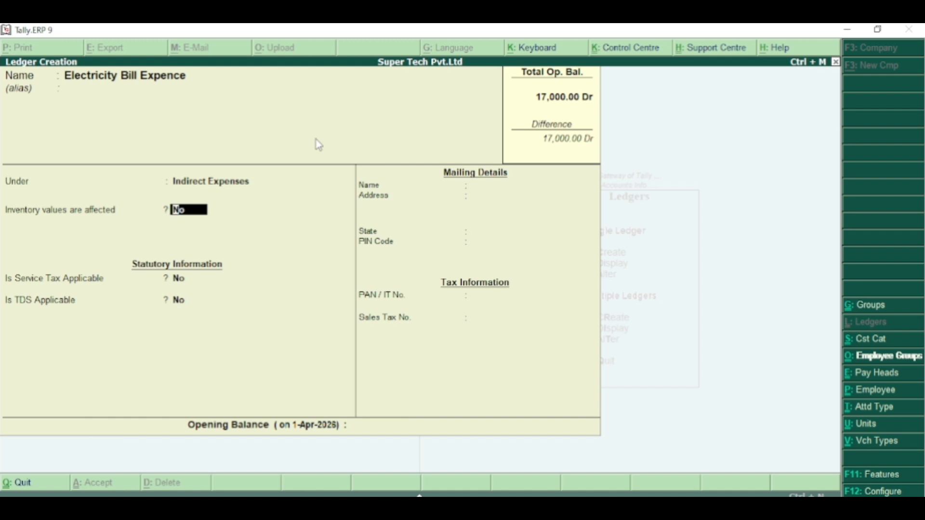
- Set the Electricity Bill Expence ledger's opening balance to 3000 Dr and save the ledger
key("BackSpace")
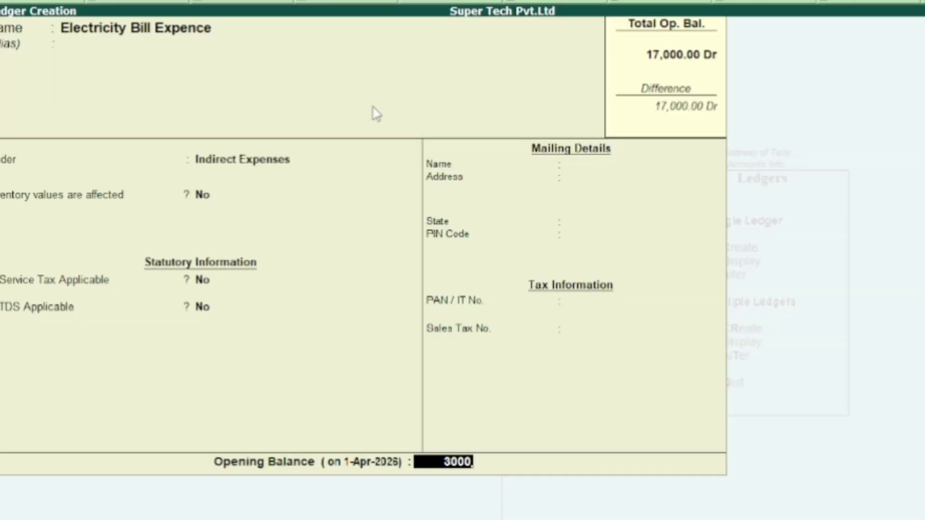
key("Return")
key("Return")
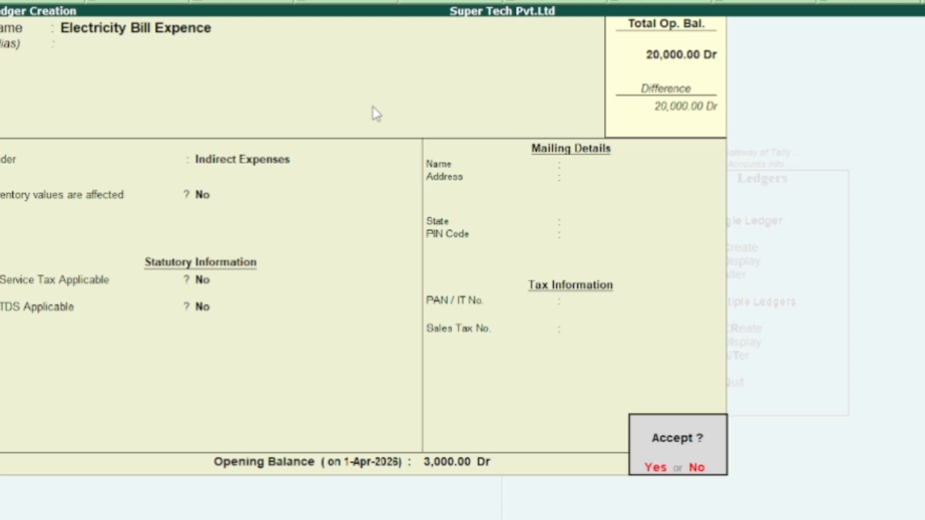
type("y")
type("Re")
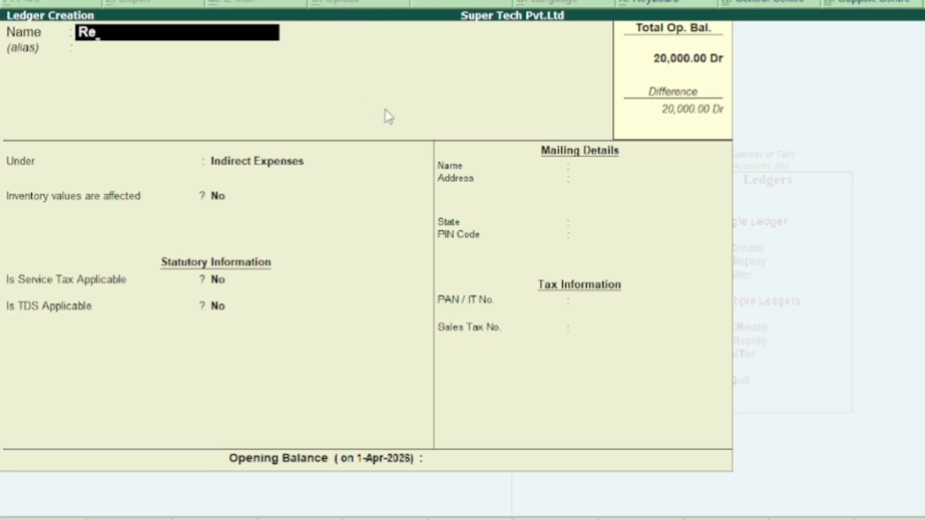
type("nt Expence")
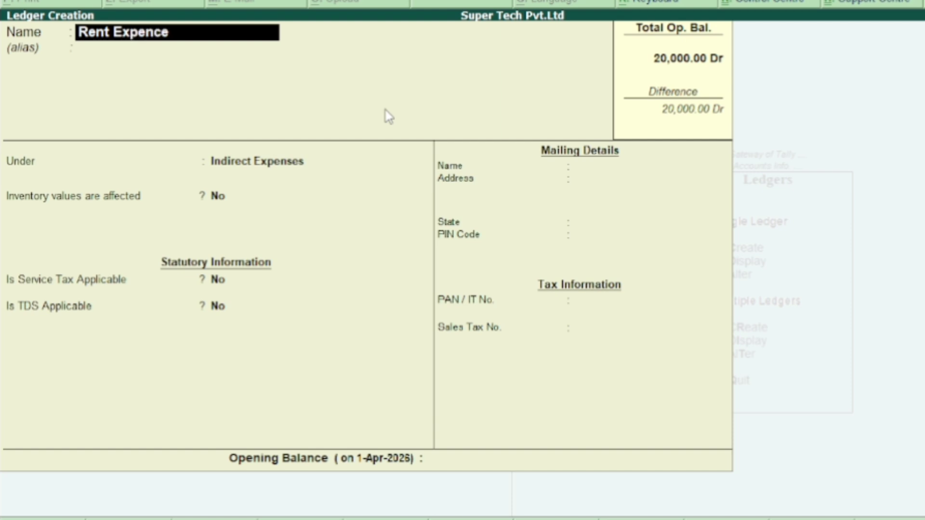
- Name the new ledger Rent Expence, keeping it under Indirect Expenses with service tax and TDS set to No
key("Return")
key("Return")
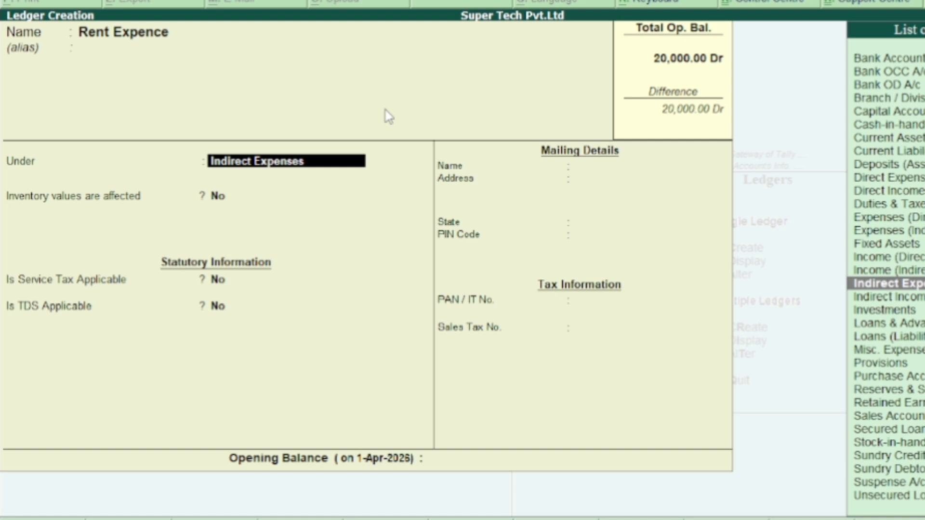
key("Return")
key("Return")
key("Return")
key("Return")
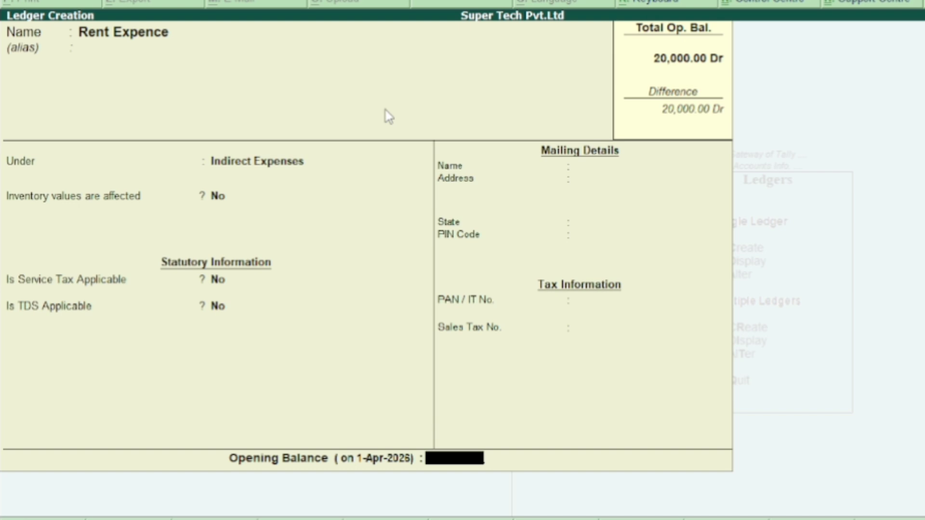
- Set the Rent Expence ledger's opening balance to 10000 Dr and save the ledger
type("1")
type("00")
key("BackSpace")
key("BackSpace")
key("BackSpace")
type("1")
type("000")
type("0")
key("Return")
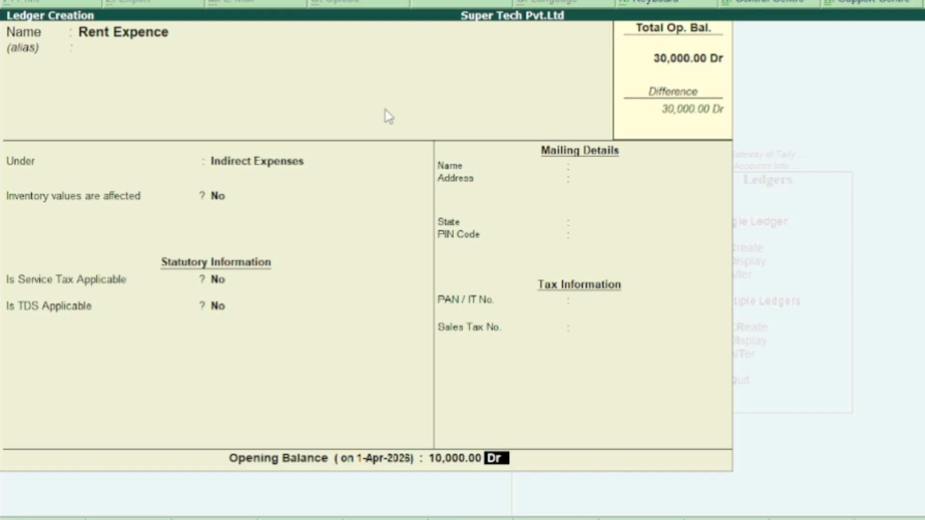
key("Return")
key("Return")
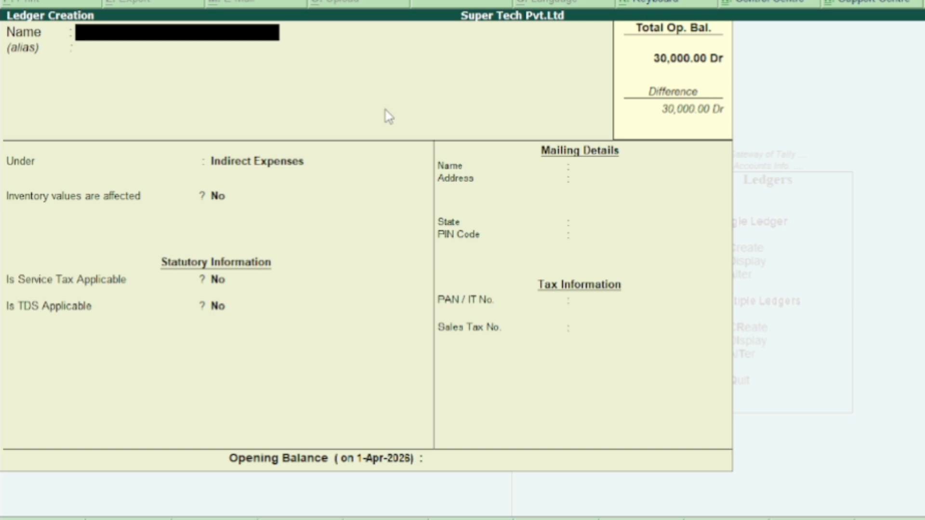
- Name the new ledger Salary Exp, keeping it under Indirect Expenses with service tax and TDS set to No
type("Salary ex")
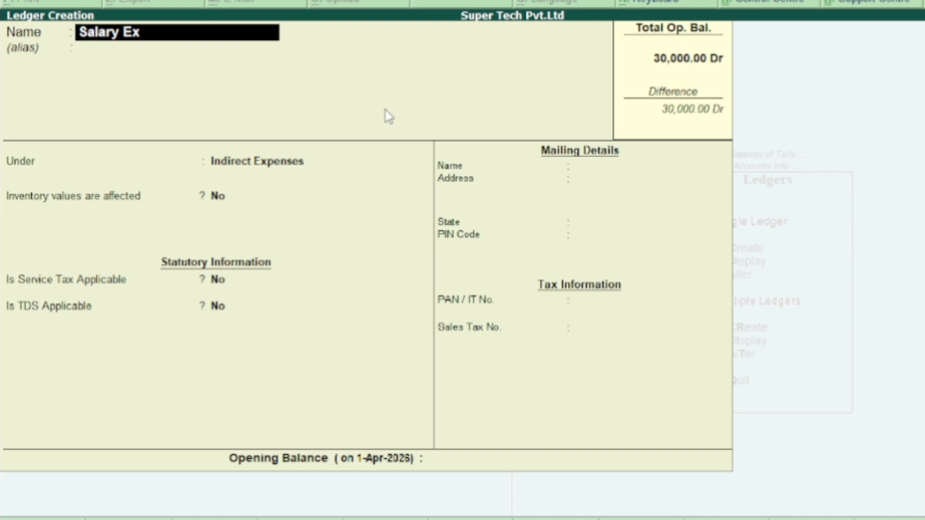
type("p")
key("Return")
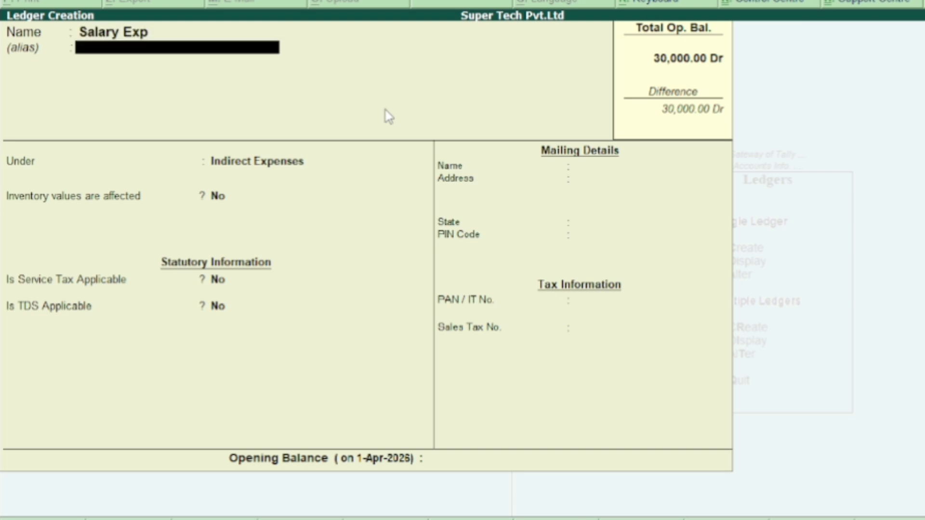
key("Return")
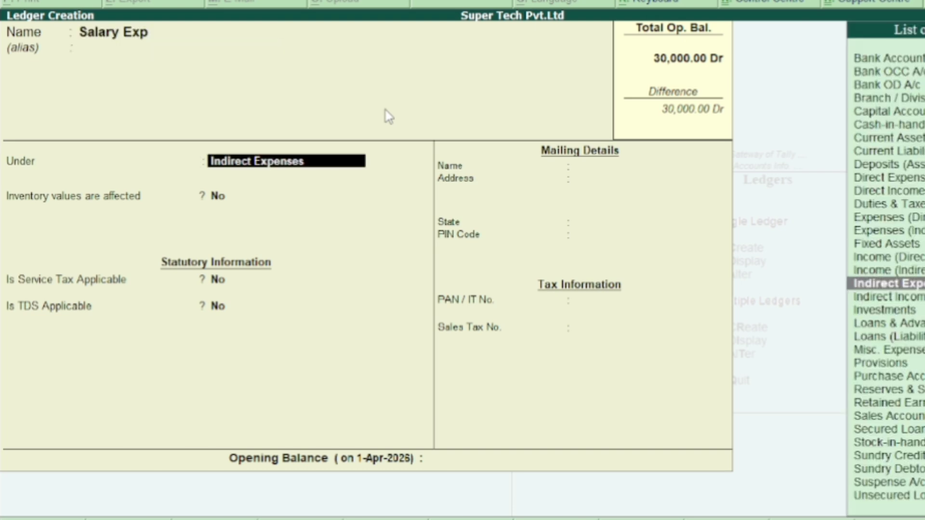
key("Return")
key("Return")
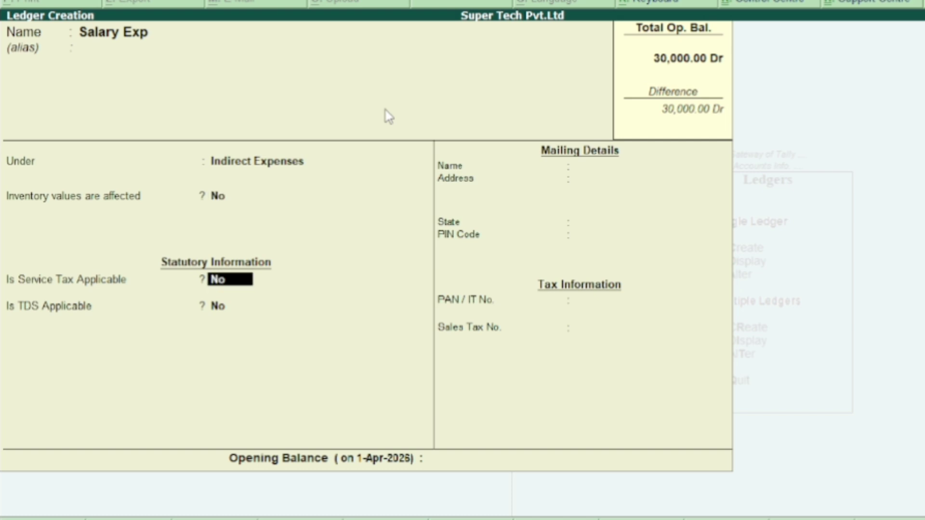
key("Return")
- Set the Salary Exp ledger's opening balance to 15000 Dr and save the ledger
key("Return")
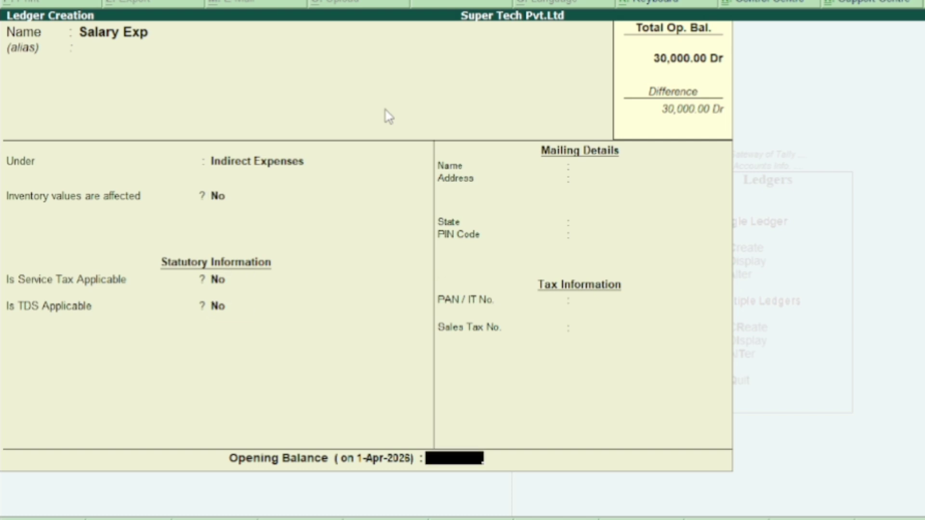
type("15000")
key("Return")
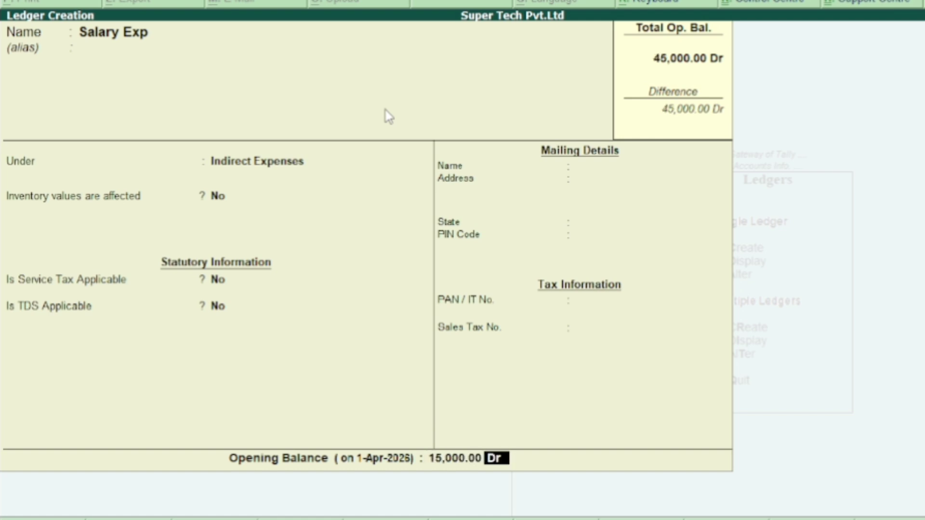
key("Return")
key("Return")
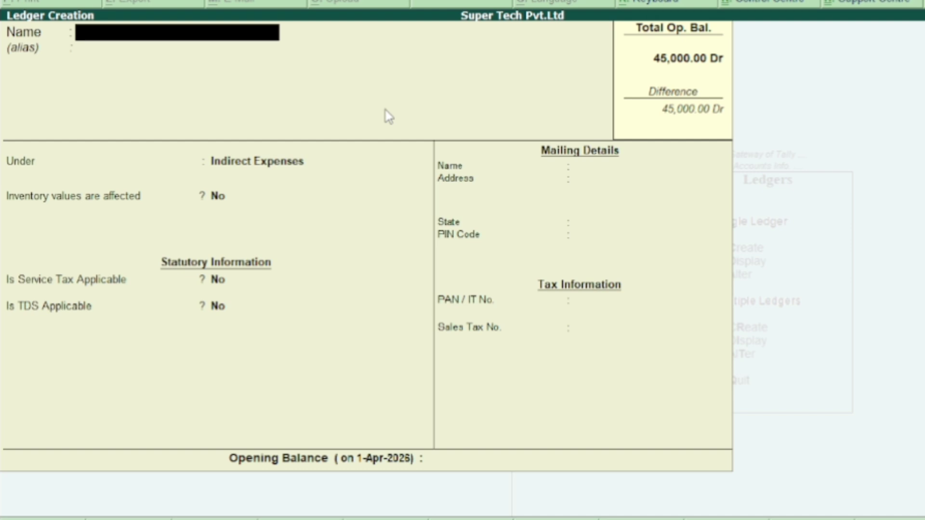
- Name the new ledger Ram Traders and place it under the Sundry Creditors group
type("Ram")
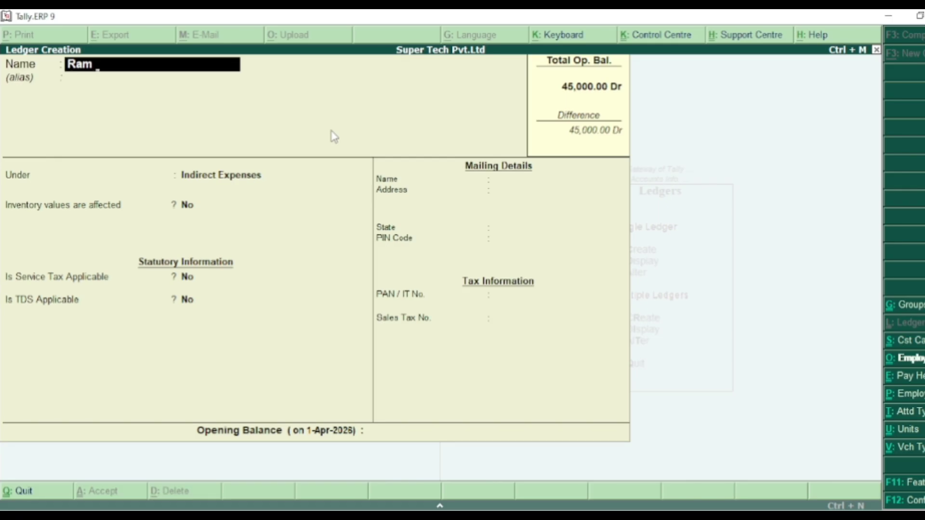
type(" Tra")
type("ders")
key("Return")
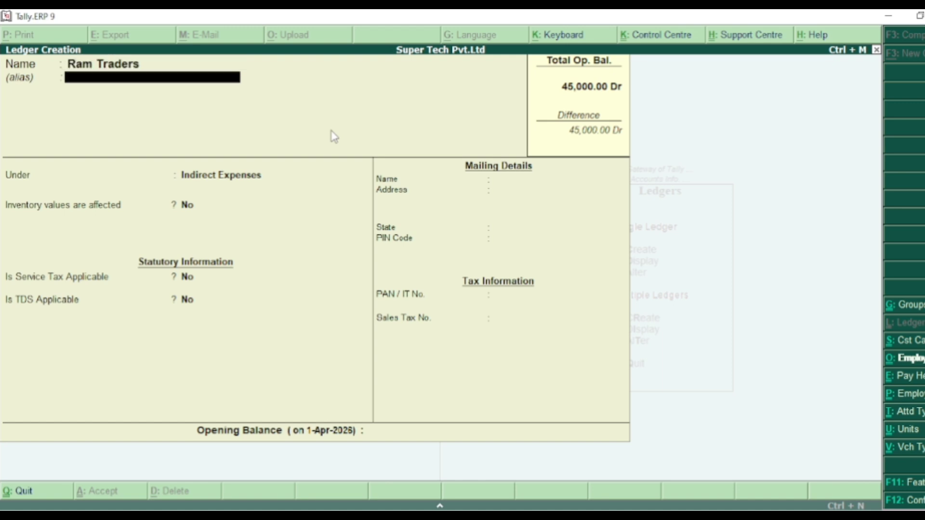
key("Return")
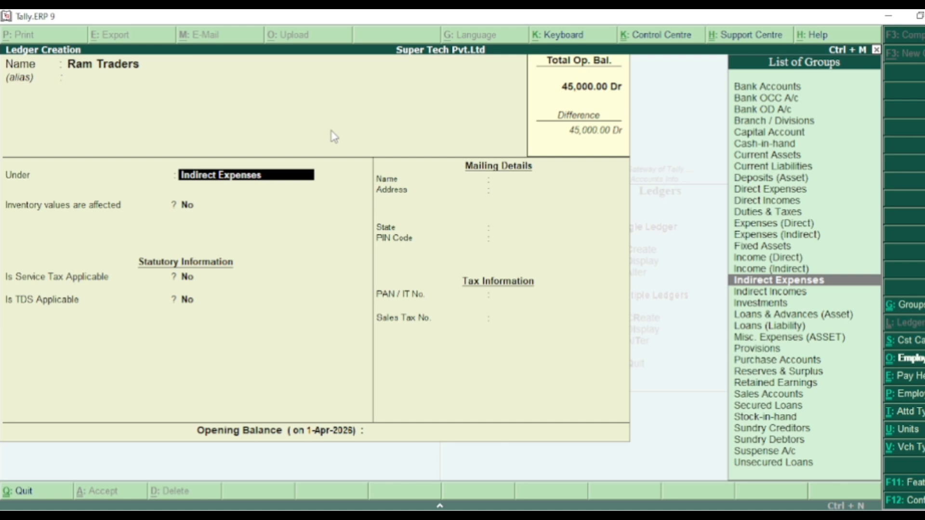
type("S")
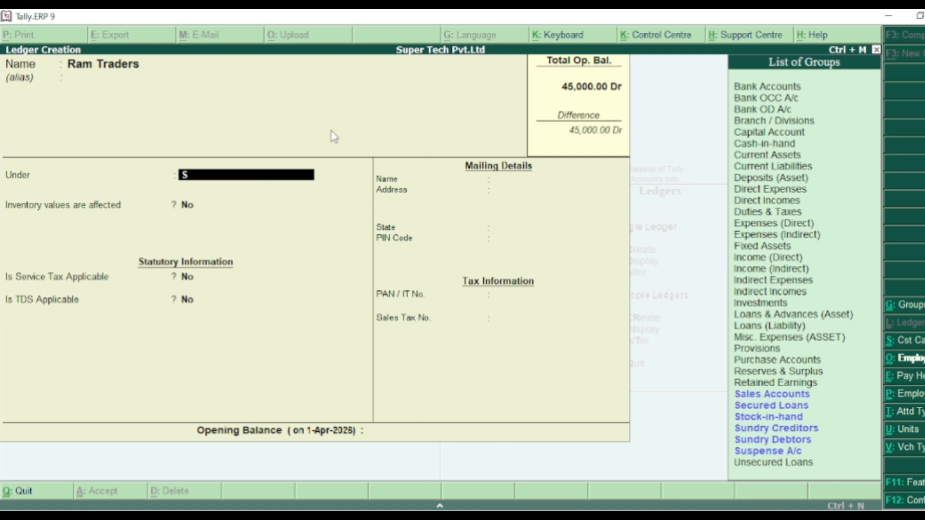
key("Up")
key("Up")
key("Up")
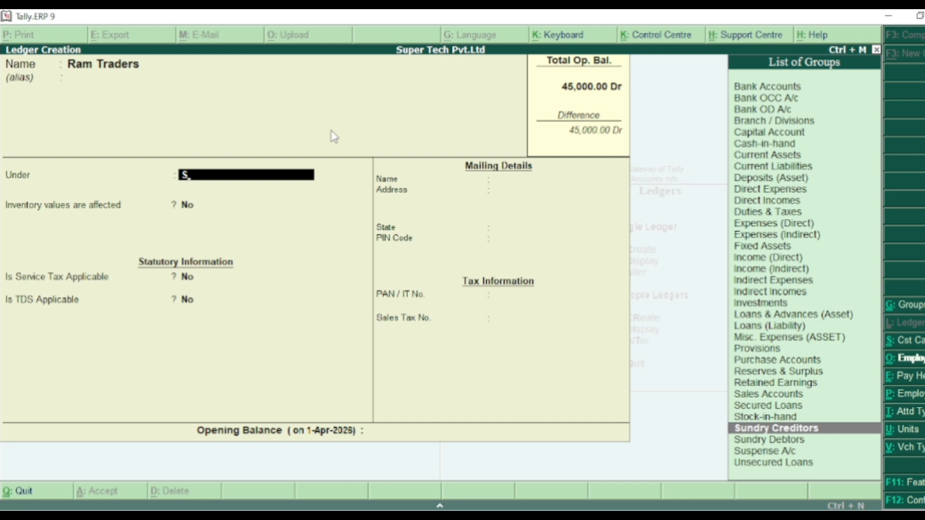
key("Return")
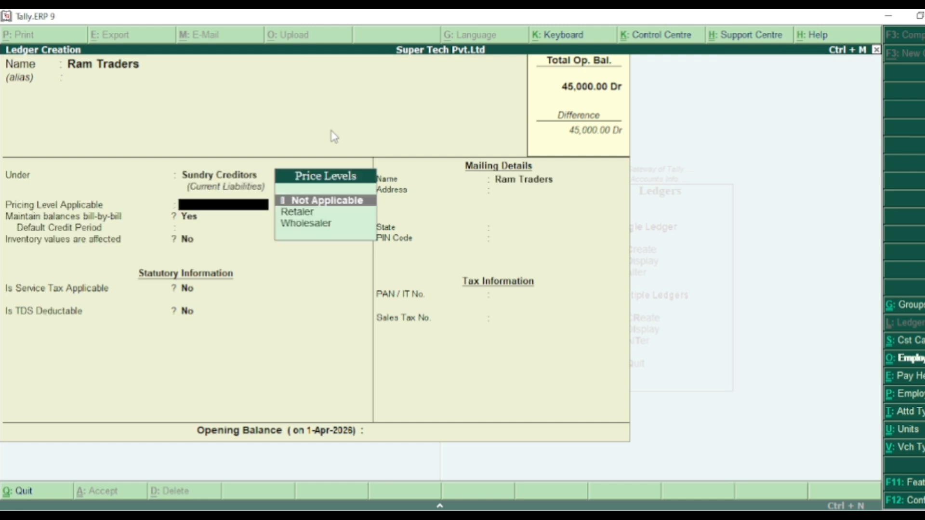
- Accept the Ram Traders ledger's defaults, with pricing level and state Not Applicable and bill-by-bill balances set to Yes
key("Return")
key("Return")
key("Return")
key("Return")
key("Return")
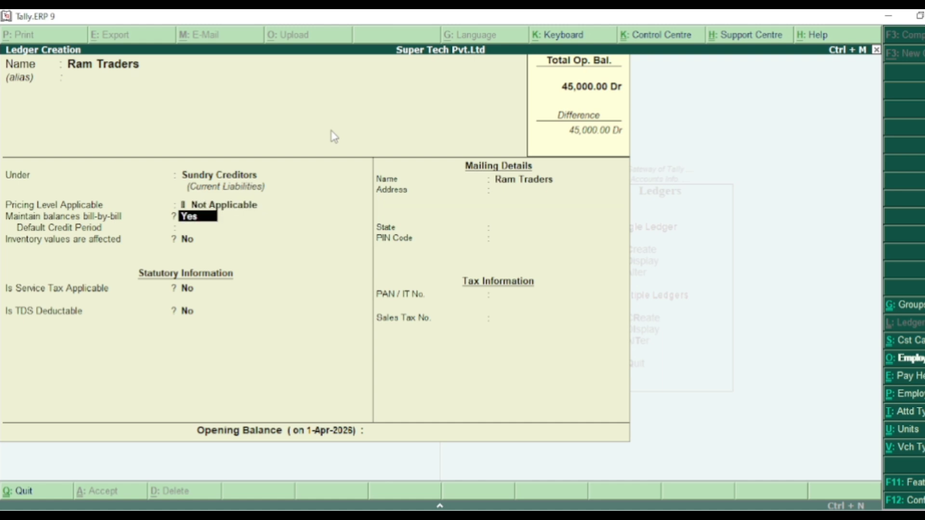
key("Return")
key("Return")
key("Return")
key("Return")
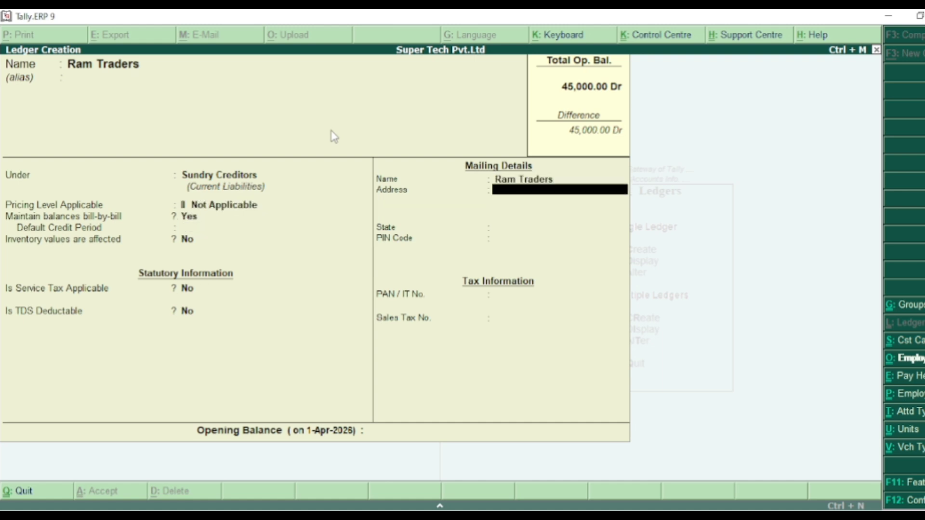
key("Return")
key("Return")
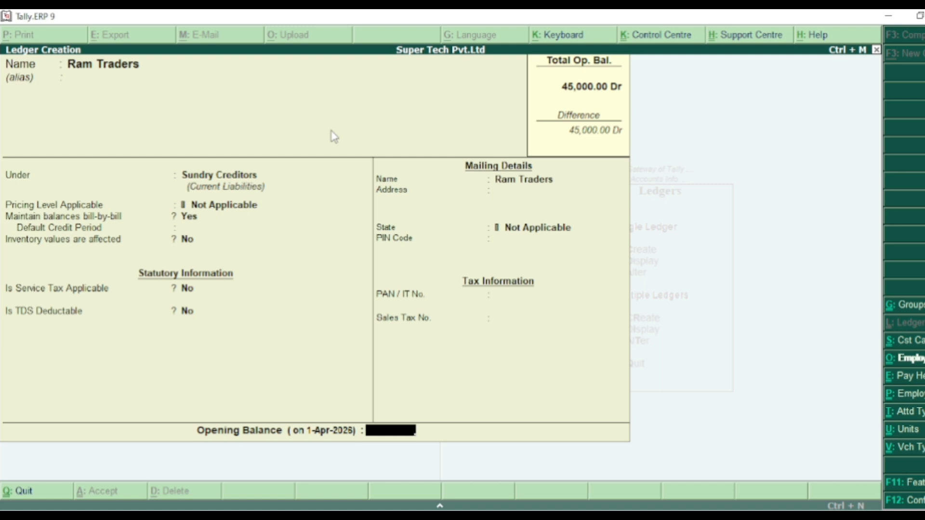
- Set the Ram Traders ledger's opening balance to 8000 Cr and proceed to its bill-wise breakup
type("8000")
key("Return")
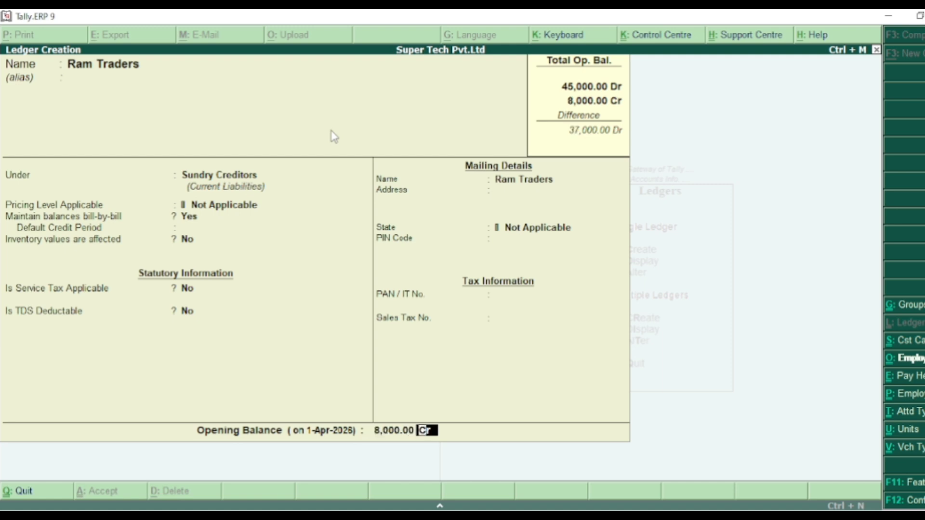
key("Return")
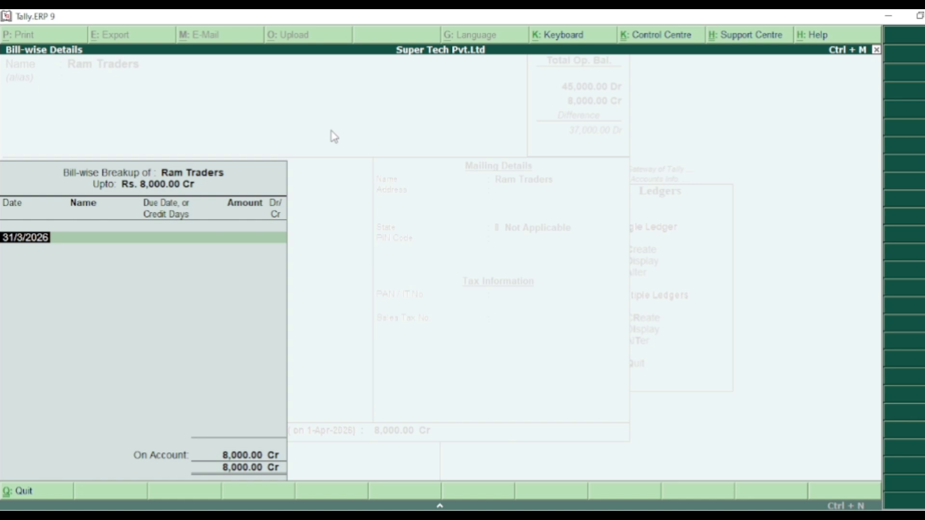
- Leave the Ram Traders bill-wise breakup on account at 8,000.00 Cr and save the ledger
key("Return")
key("Return")
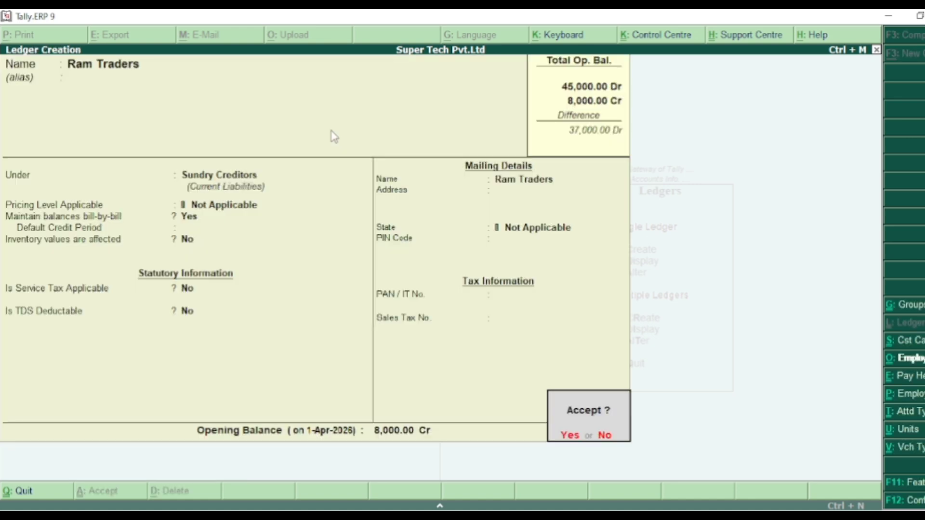
key("Return")
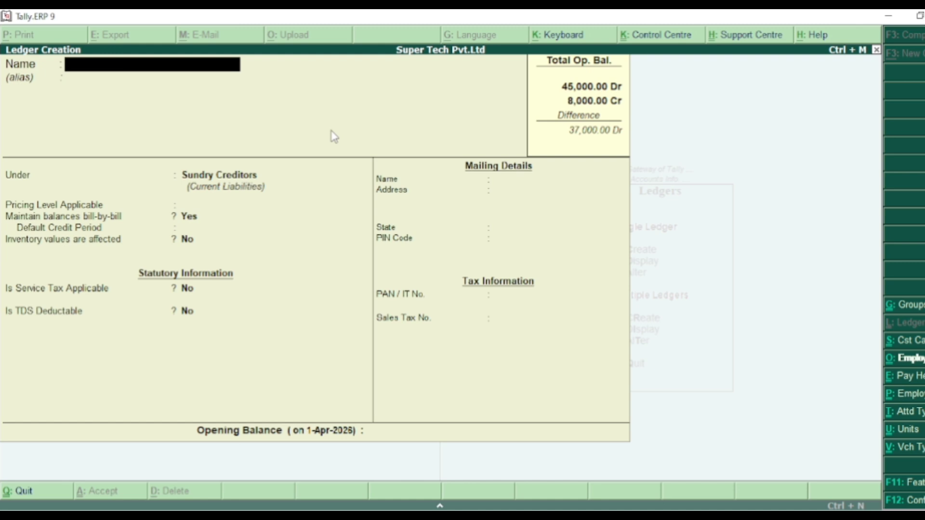
- Name the new ledger Internet Exp and place it under the Indirect Expenses group
type("Internet Exp")
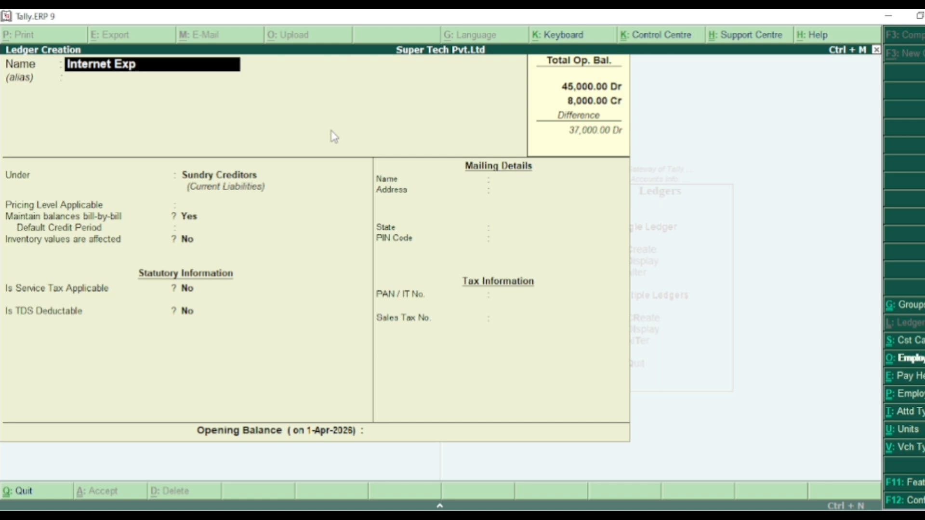
key("Return")
key("Return")
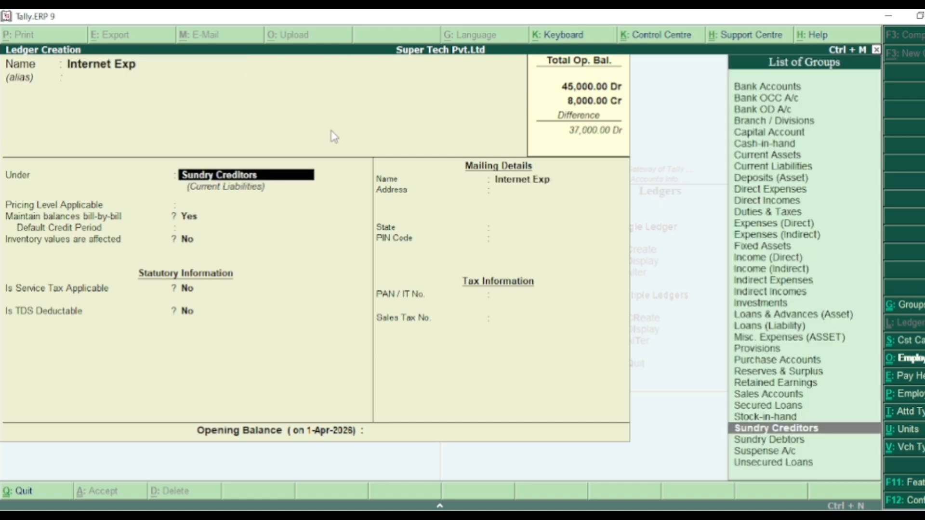
type("i")
key("Down")
key("Down")
key("Down")
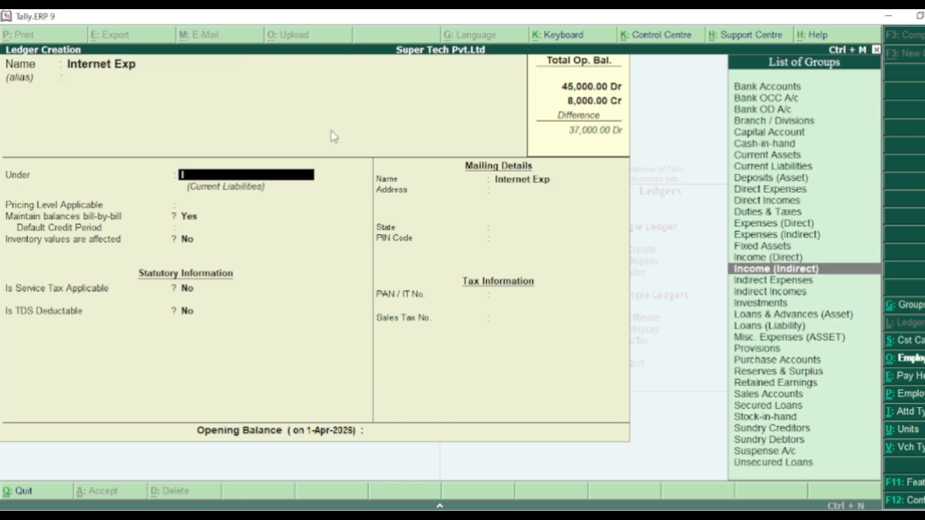
key("Return")
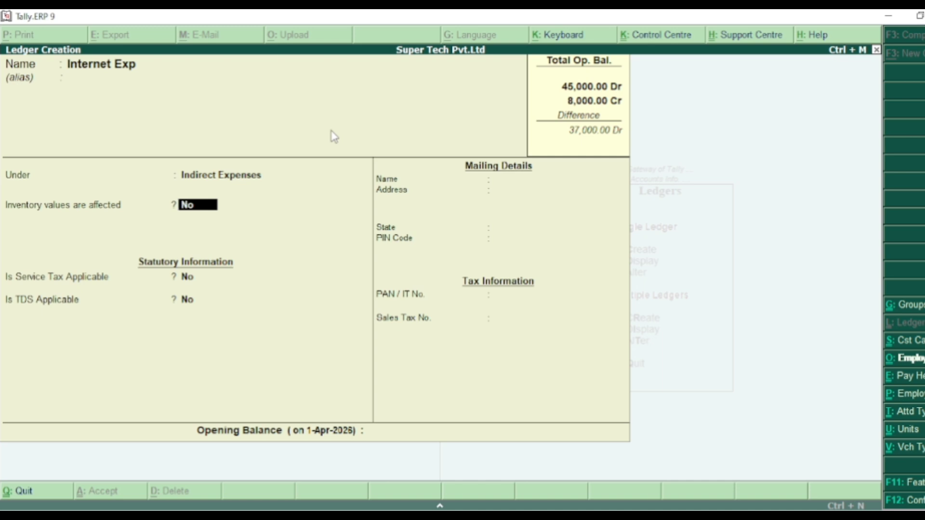
- Keep the Internet Exp ledger's defaults, set its opening balance to 1200 Dr and save the ledger
key("Return")
key("Return")
key("Return")
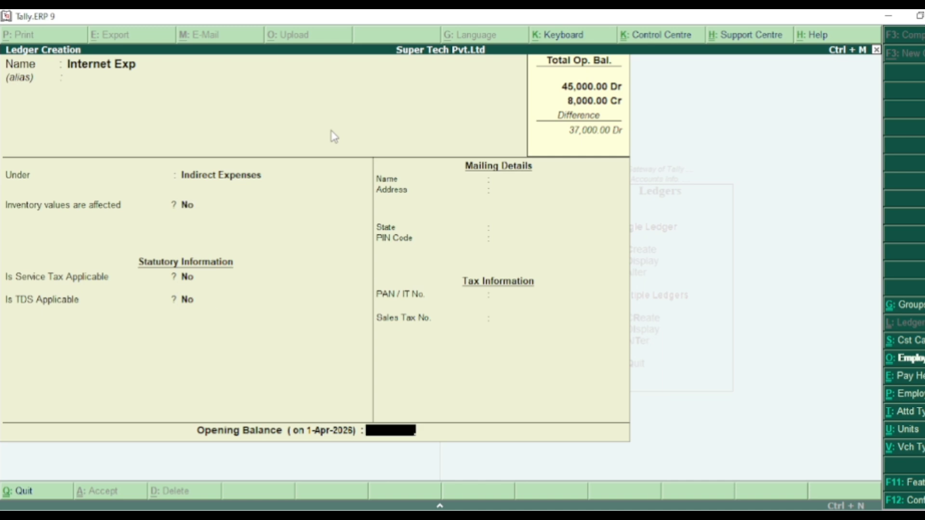
type("1200")
key("Return")
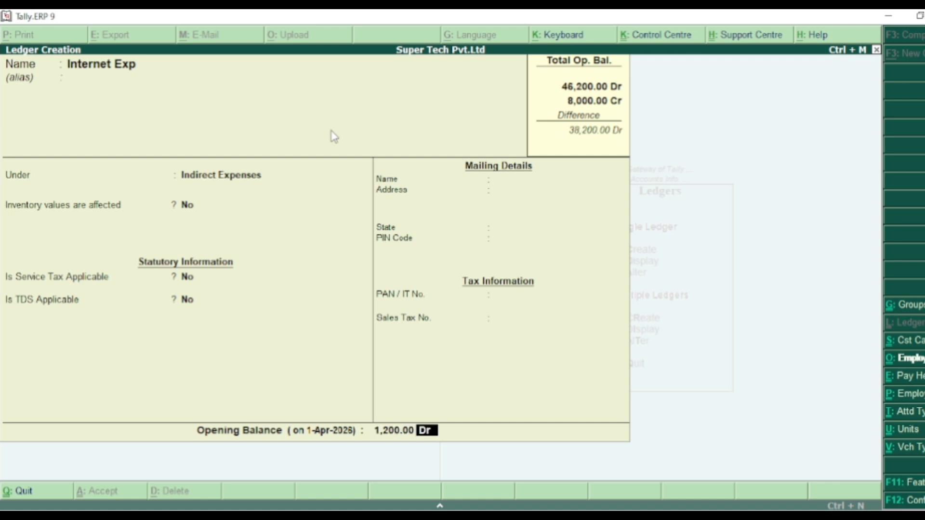
key("Return")
key("Return")
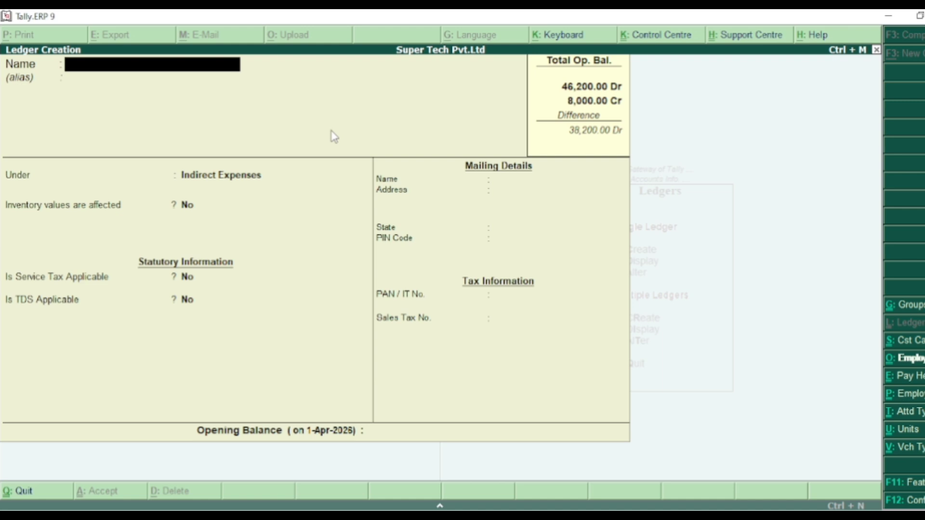
- Leave ledger creation, return to the Gateway of Tally and open accounting voucher entry for payments
key("Escape")
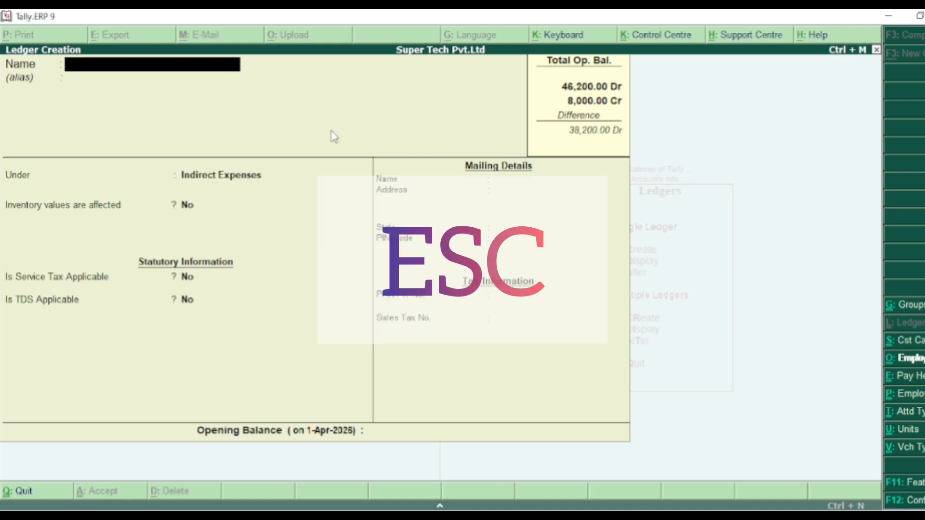
key("Return")
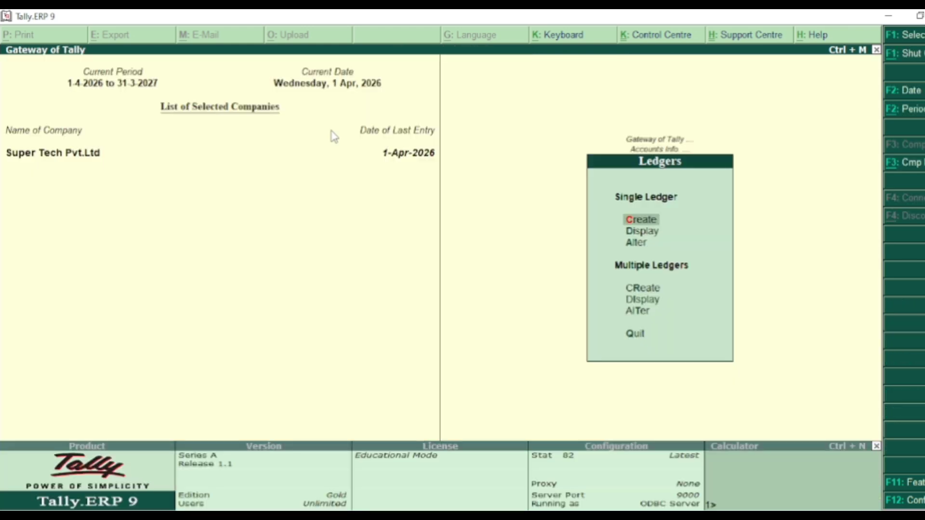
key("Escape")
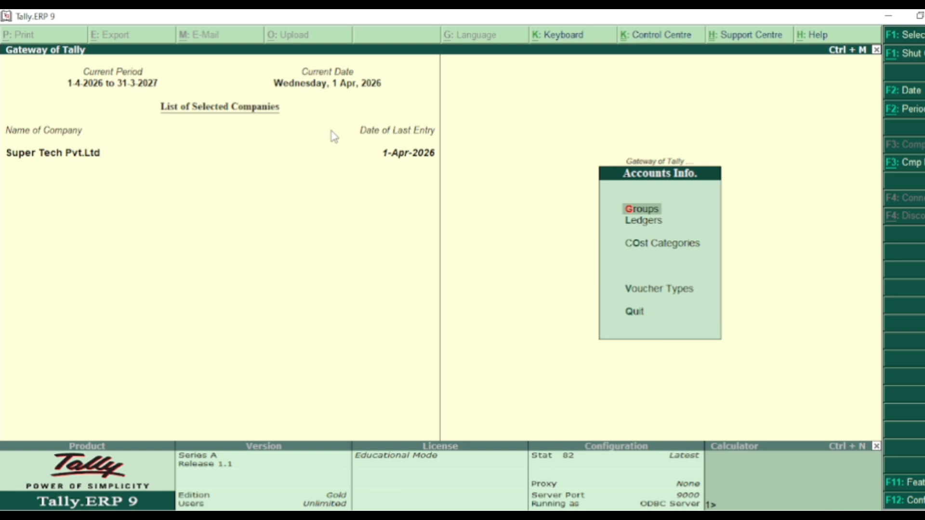
key("Escape")
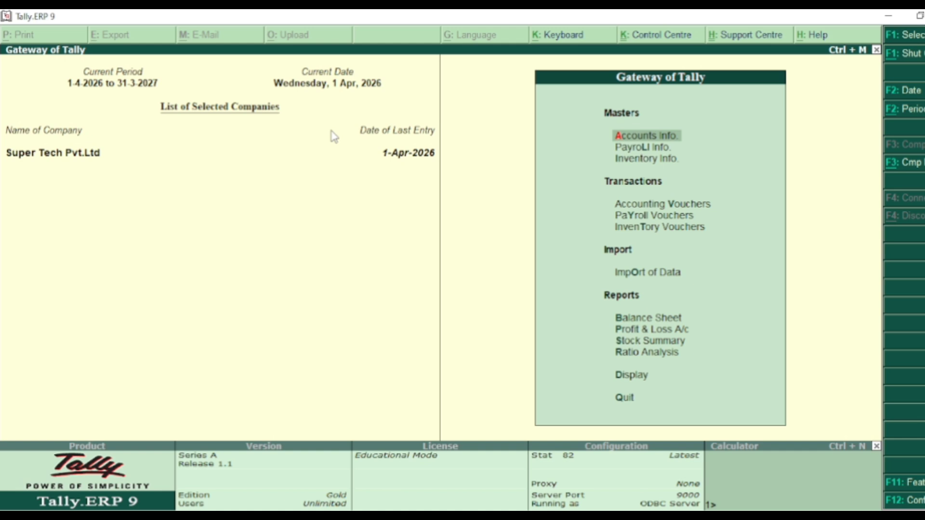
key("Down")
key("Down")
key("Down")
key("Return")
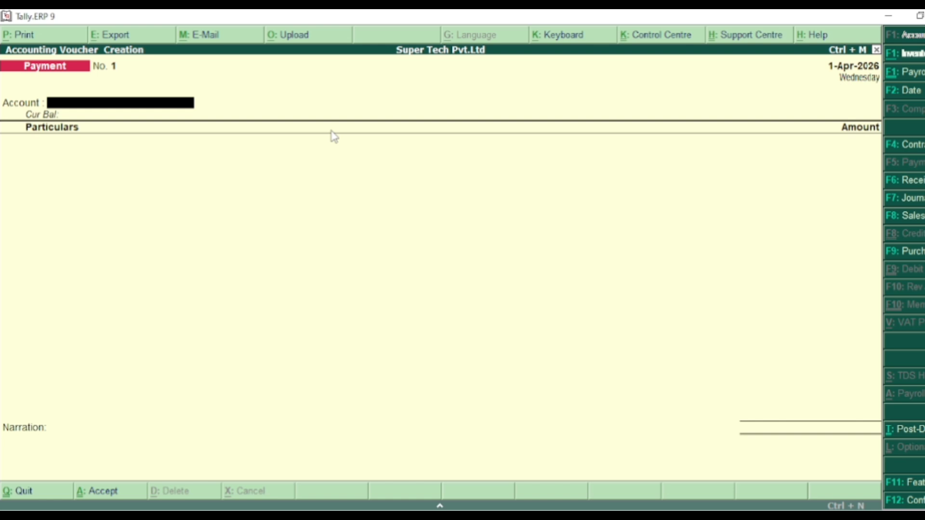
- In payment voucher 1, choose Cash as the account and enter Electricity Bill Expence for 3000
type("C")
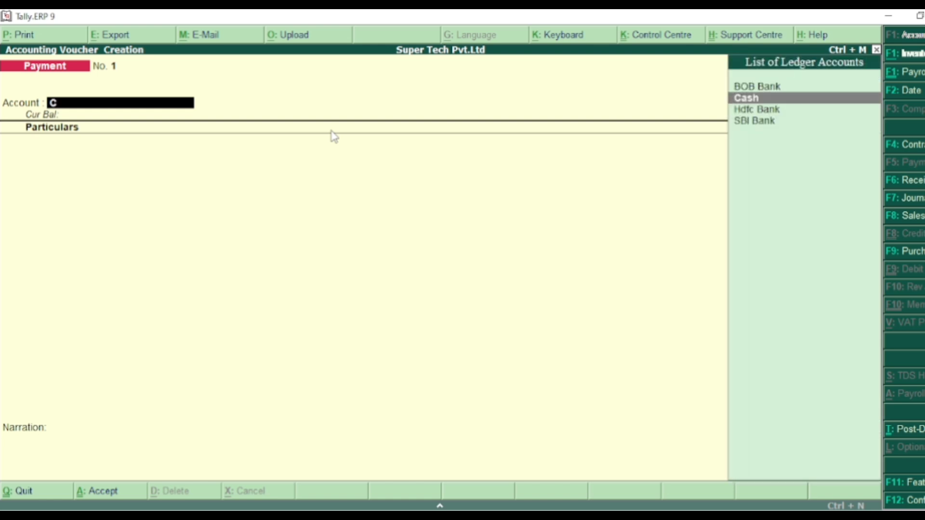
key("Return")
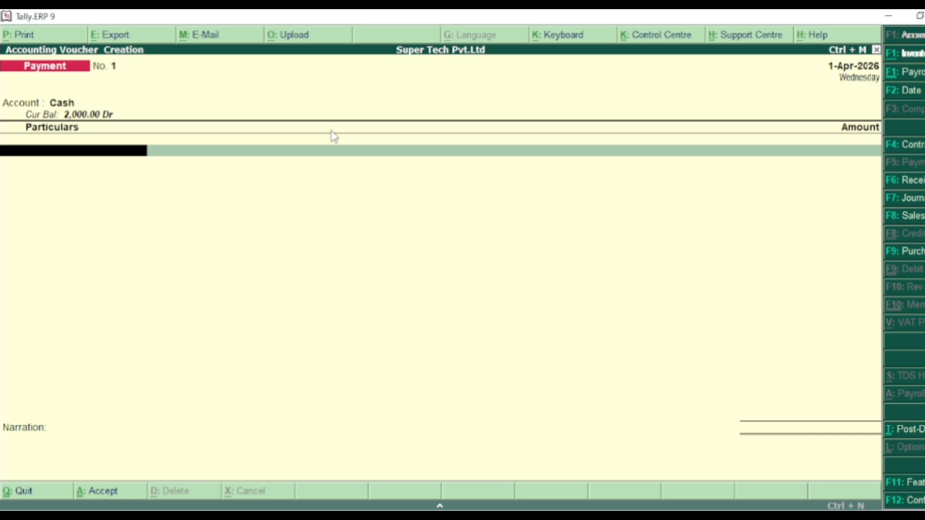
type("E")
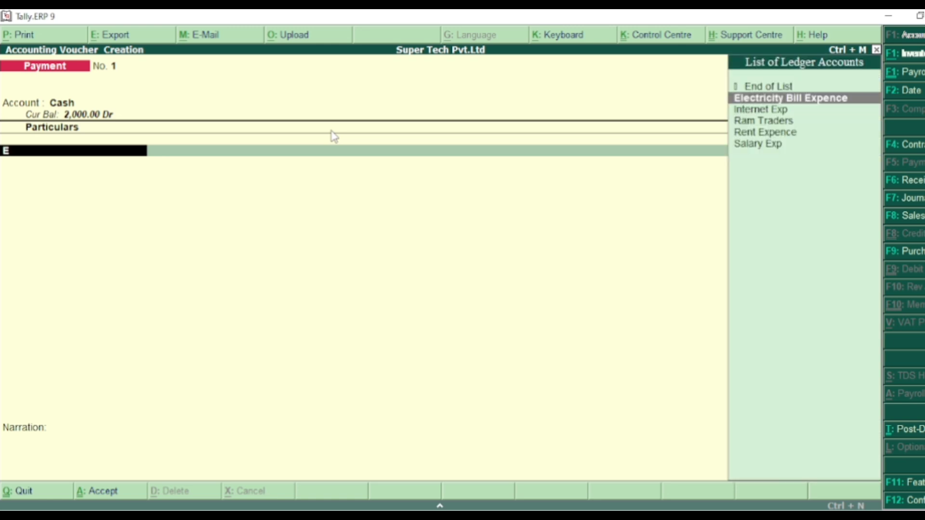
key("Return")
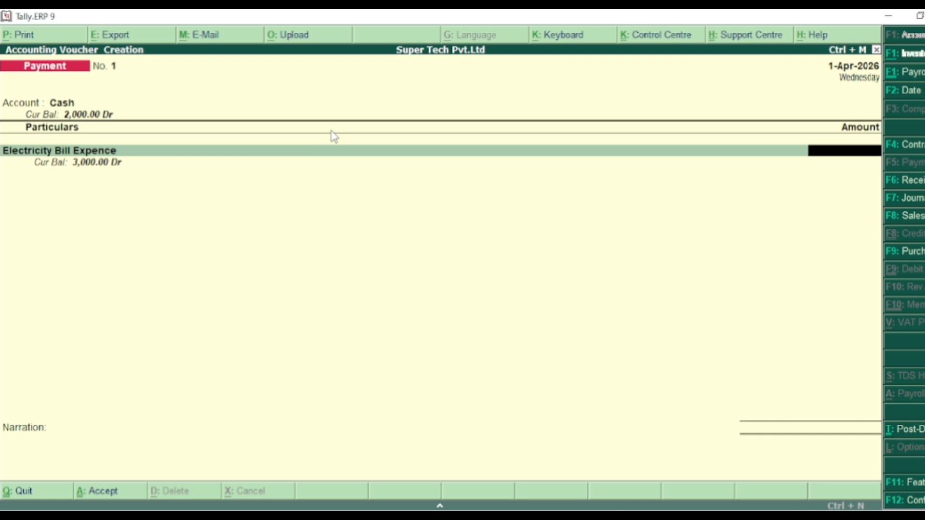
type("3000")
key("Return")
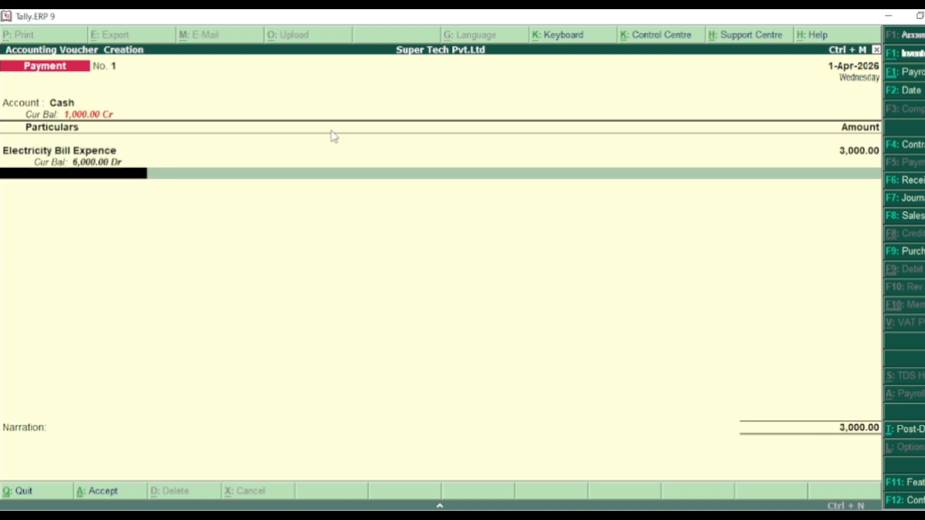
key("Return")
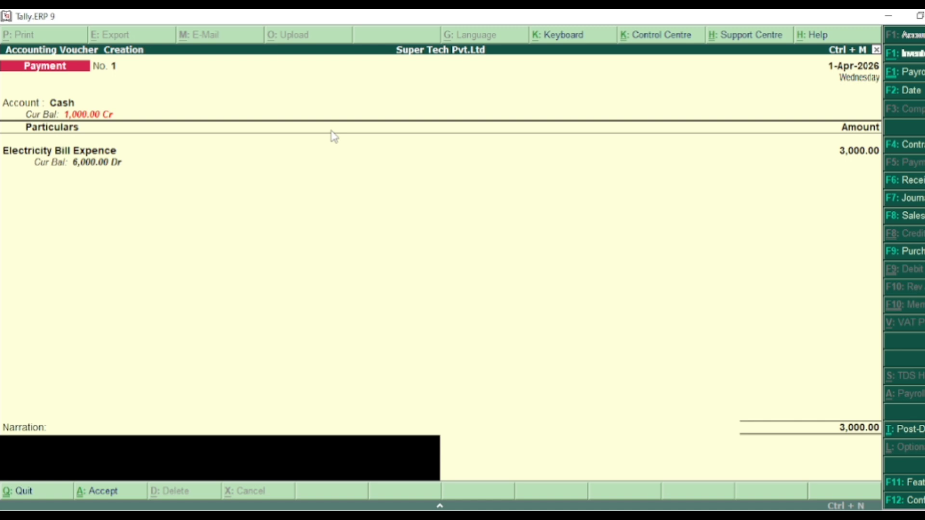
- Enter the narration "electricity bill paid by cash" and save the payment voucher
type("electricity bill pa")
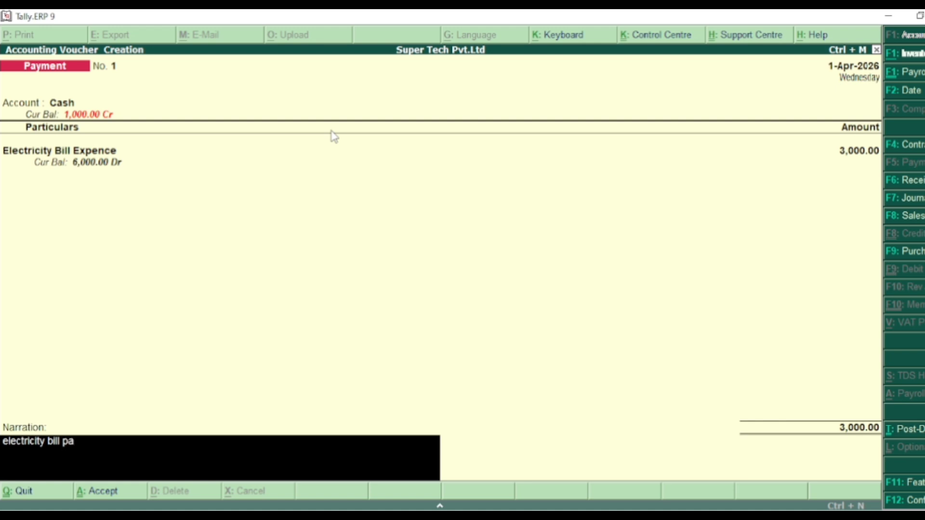
type("id by cash")
key("Return")
key("Return")
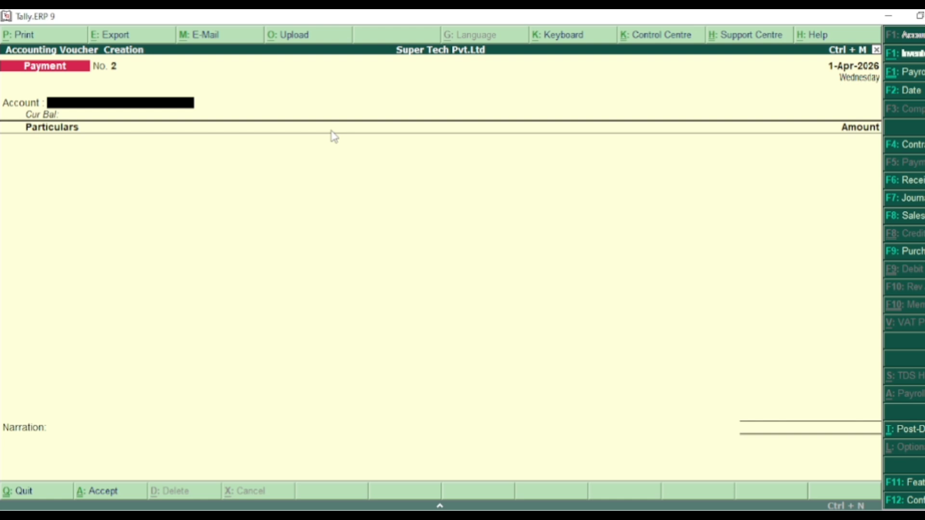
- In payment voucher 2, choose Cash as the account and enter Rent Expence for 10,000
type("C")
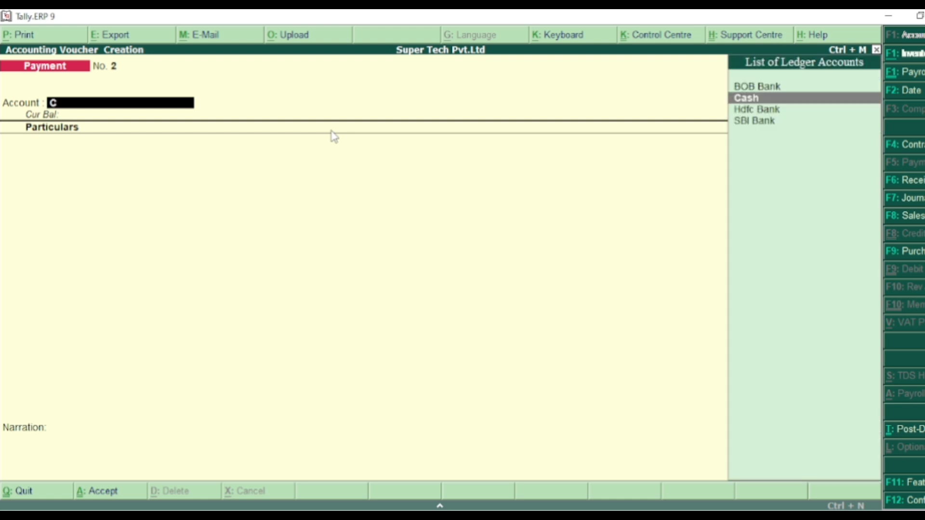
key("Return")
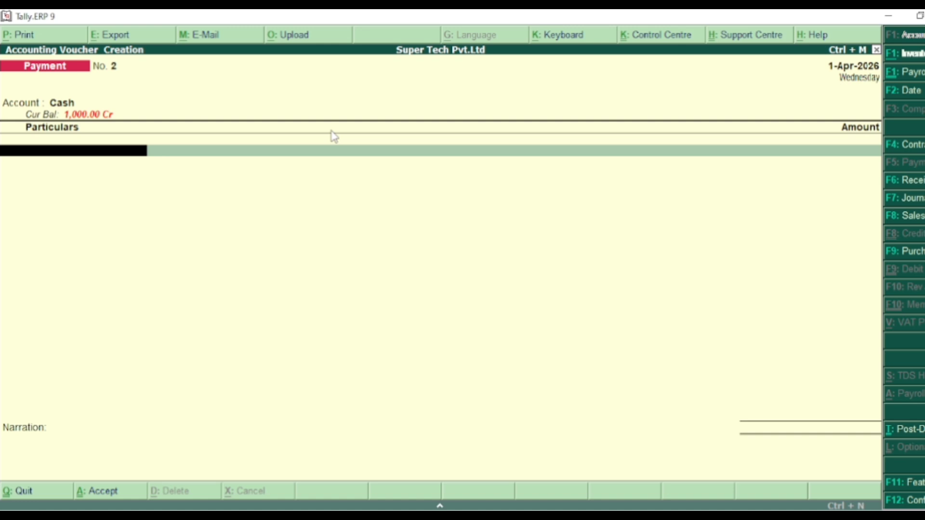
type("R")
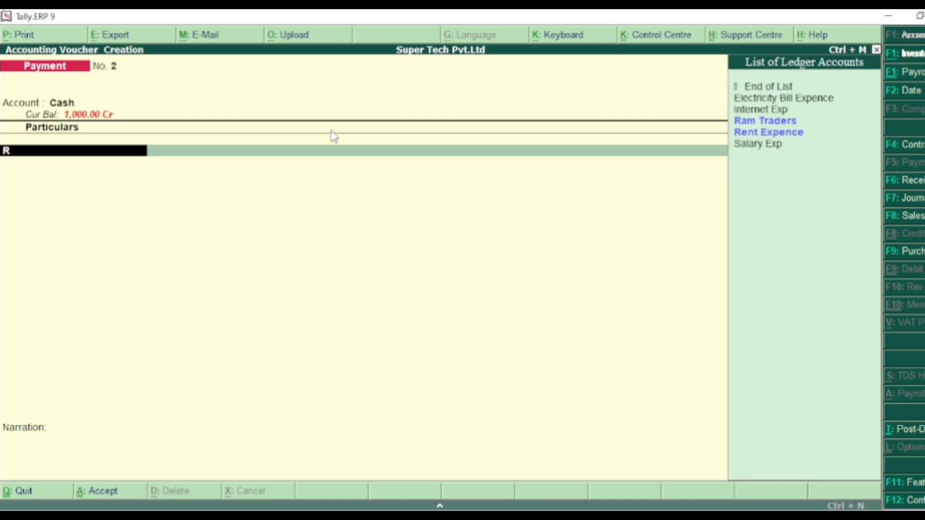
type("e")
key("Return")
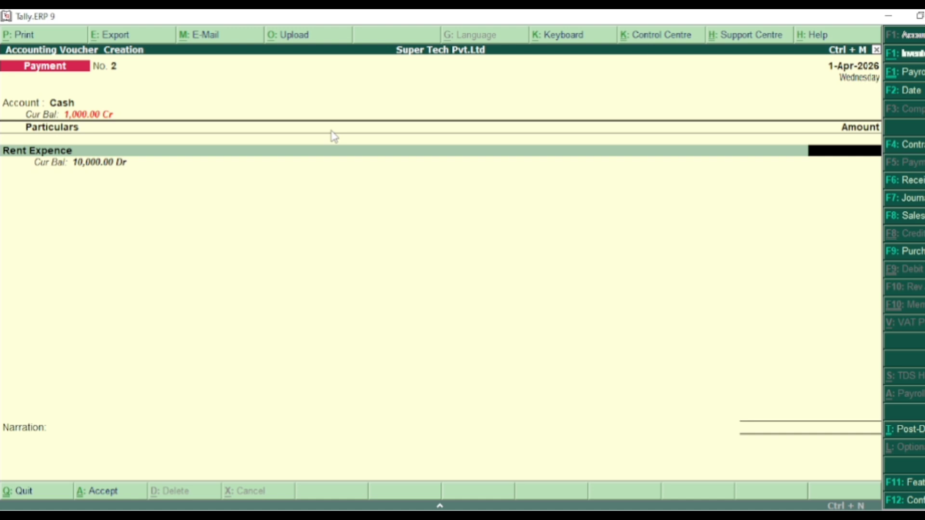
type("10,000")
key("Return")
key("Return")
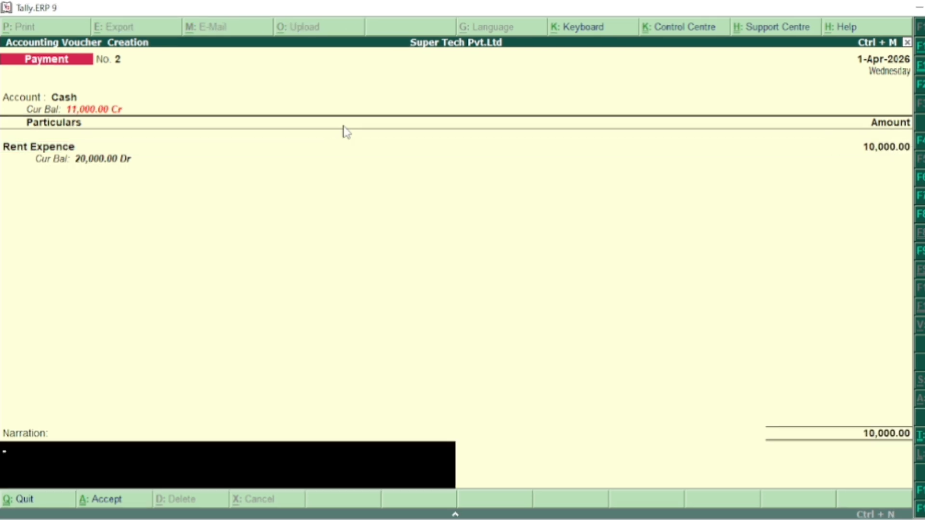
- Enter the narration "rent paid by cash" and save the payment voucher
type("rent")
type(" pa")
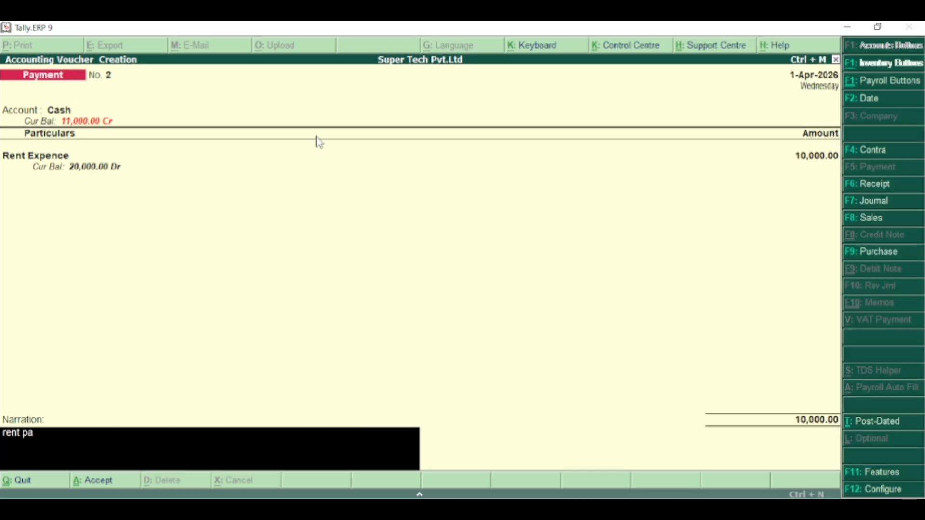
type("id by cash")
key("Return")
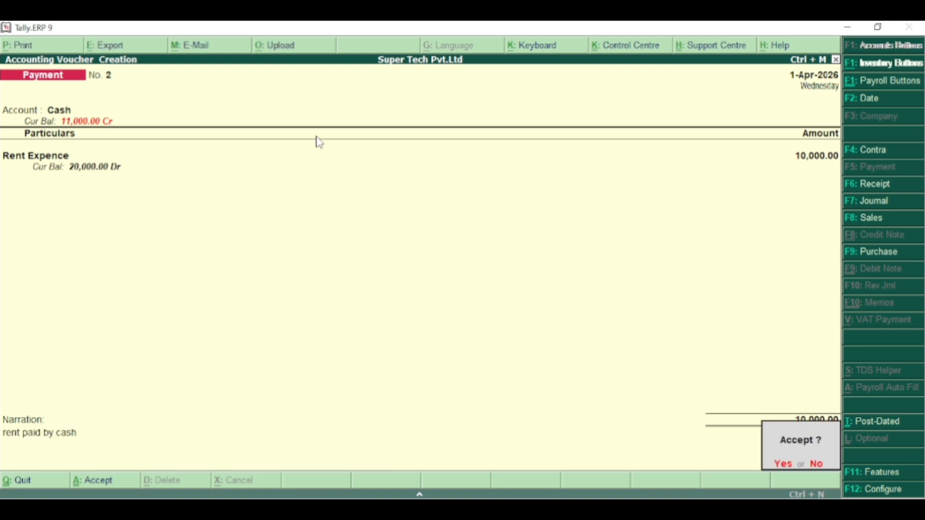
key("Return")
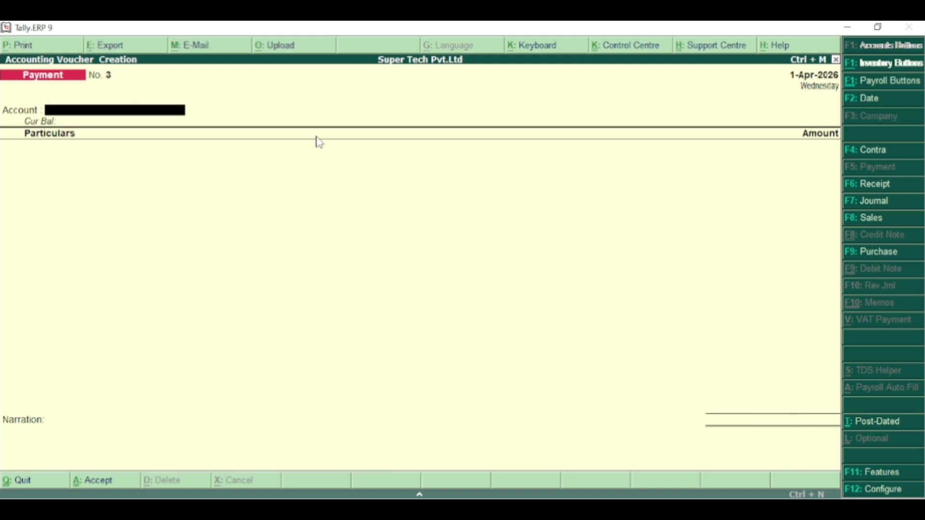
- Set Use Single Entry mode for Pymt/Rcpt/Contra to No in the payment configuration and accept the remaining options
key("F12")
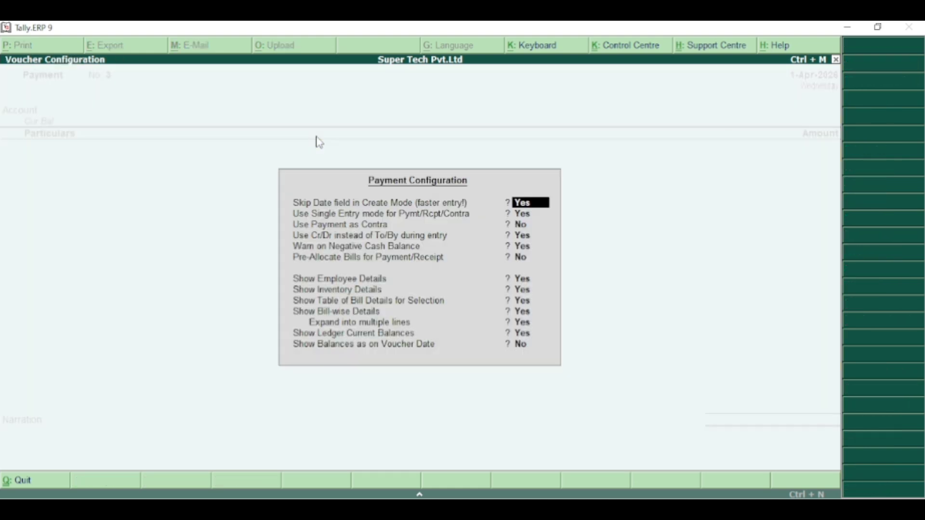
key("Return")
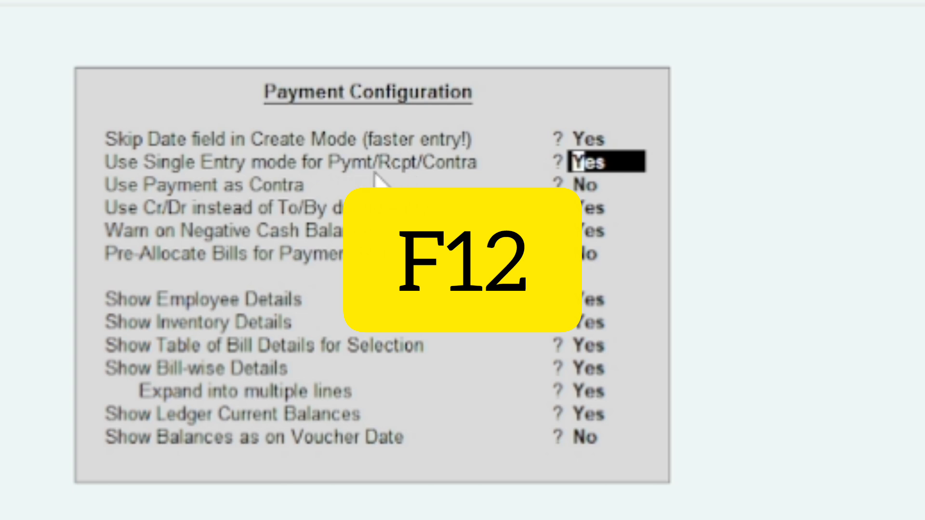
type("n")
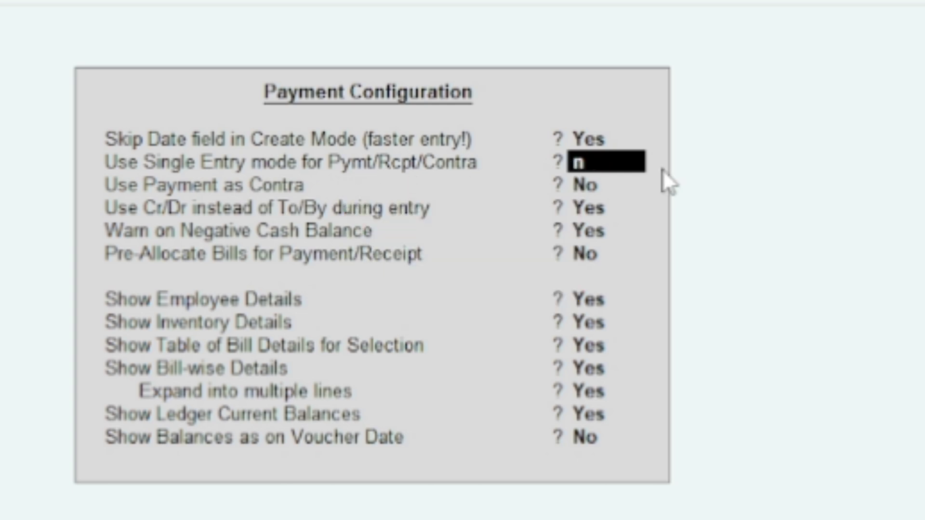
key("Return")
key("Return")
key("Return")
key("Return")
key("Return")
key("Return")
key("Return")
key("Return")
key("Return")
key("Return")
key("Return")
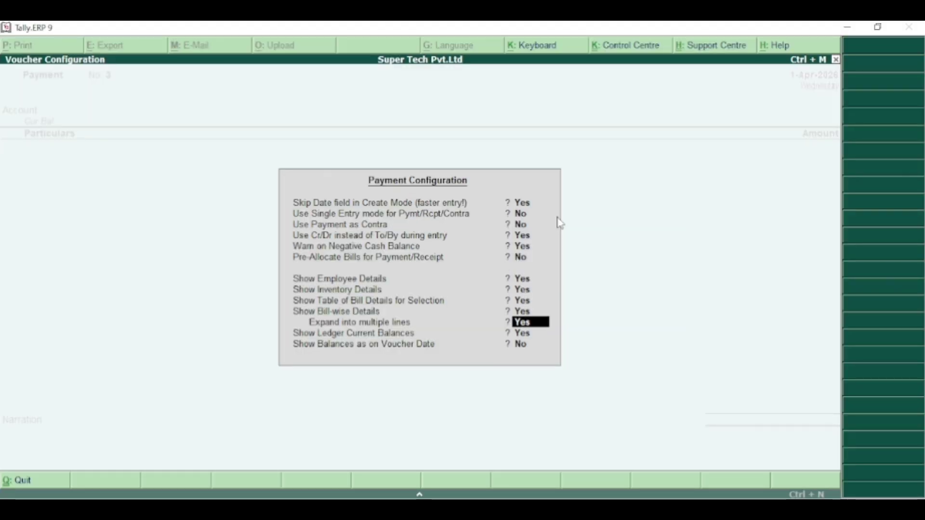
key("Return")
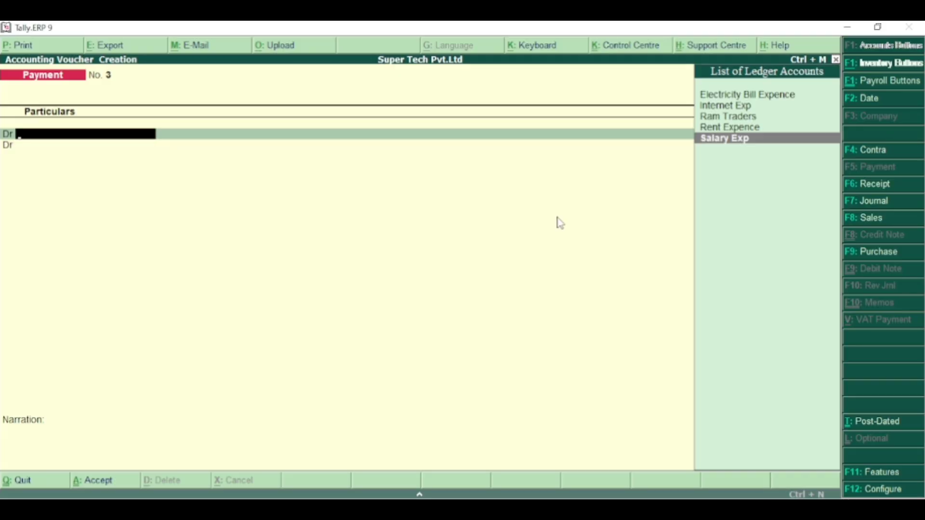
- In payment voucher 3, debit Salary Exp for 15,000
key("Return")
type("15")
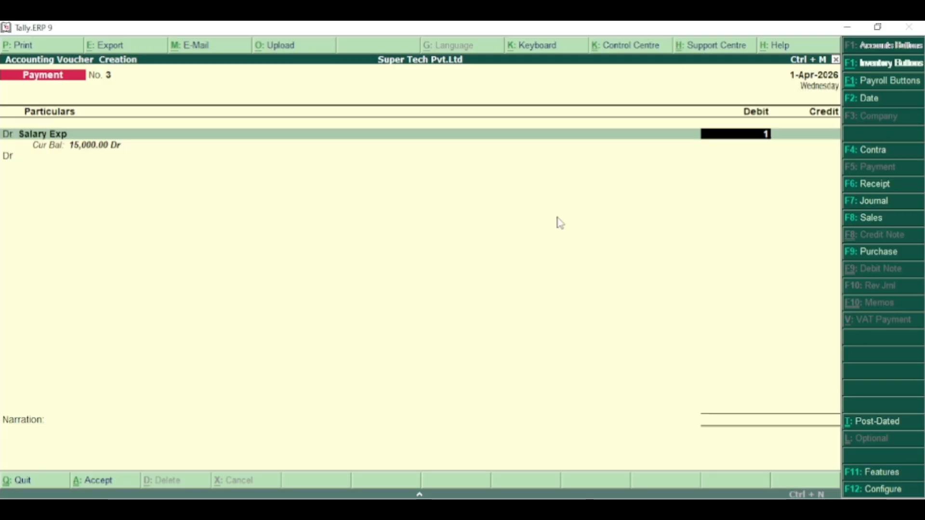
type("000")
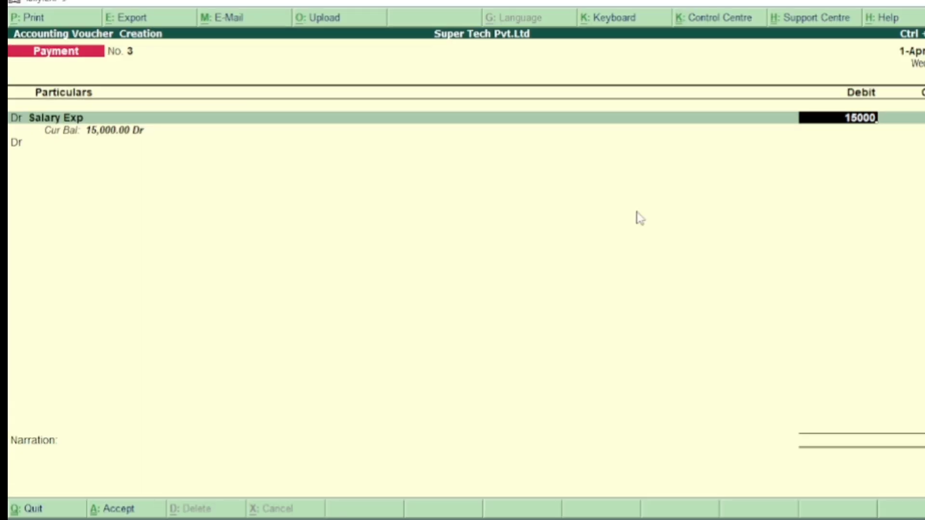
key("Return")
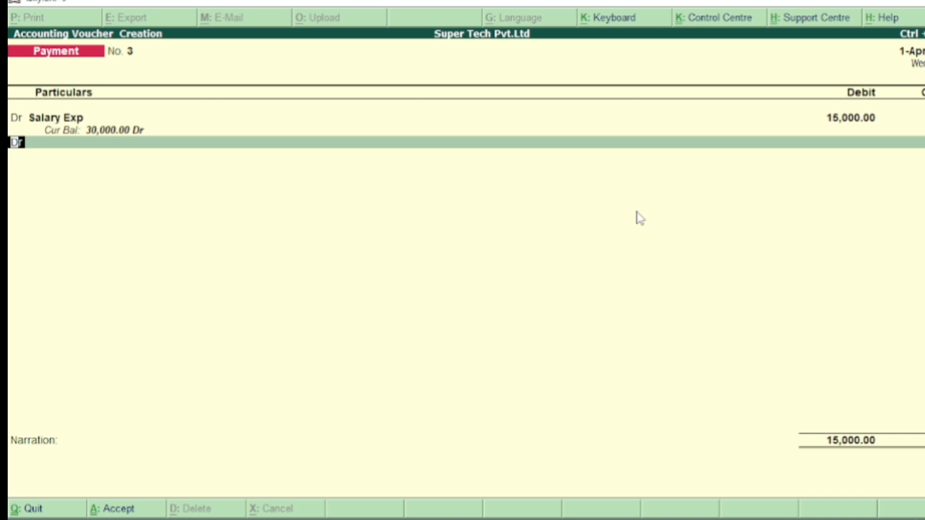
- Add a credit entry to the salary voucher for Cash, accepting the amount of 15,000
type("c")
key("Return")
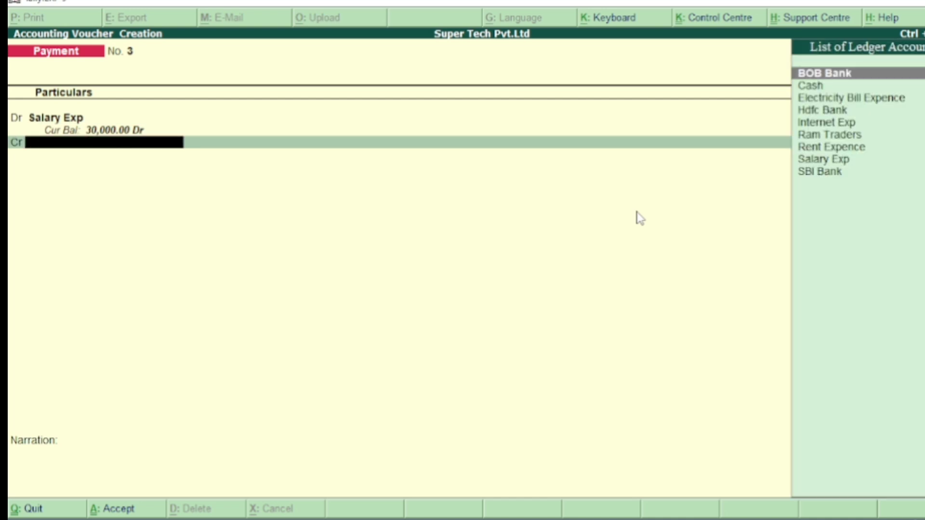
key("Down")
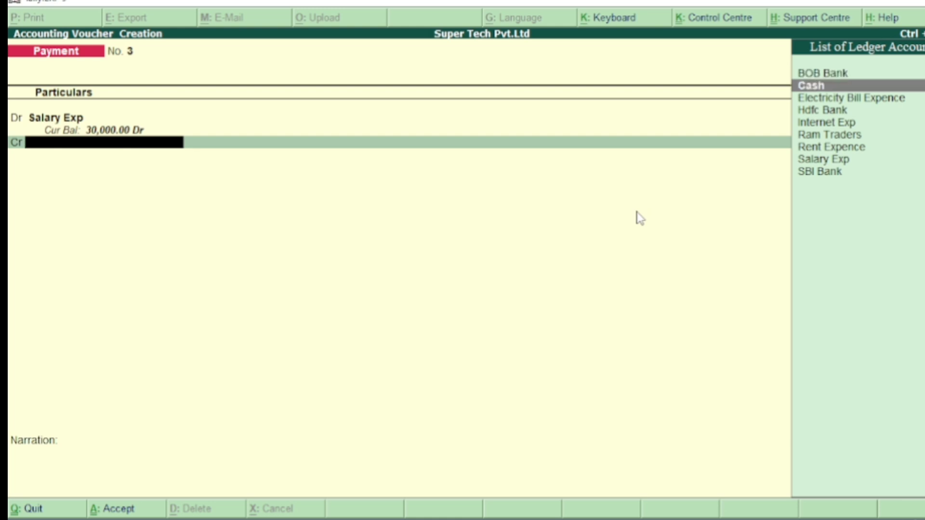
key("Return")
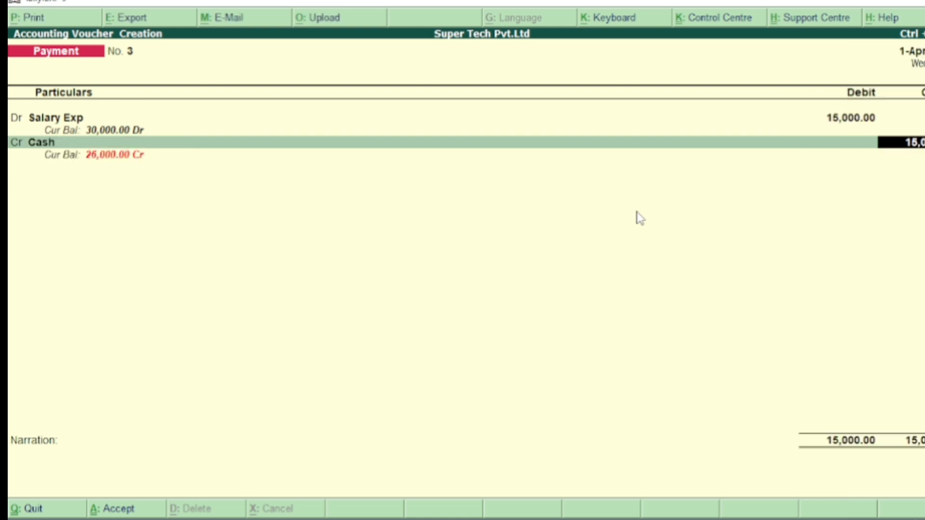
key("Return")
key("Return")
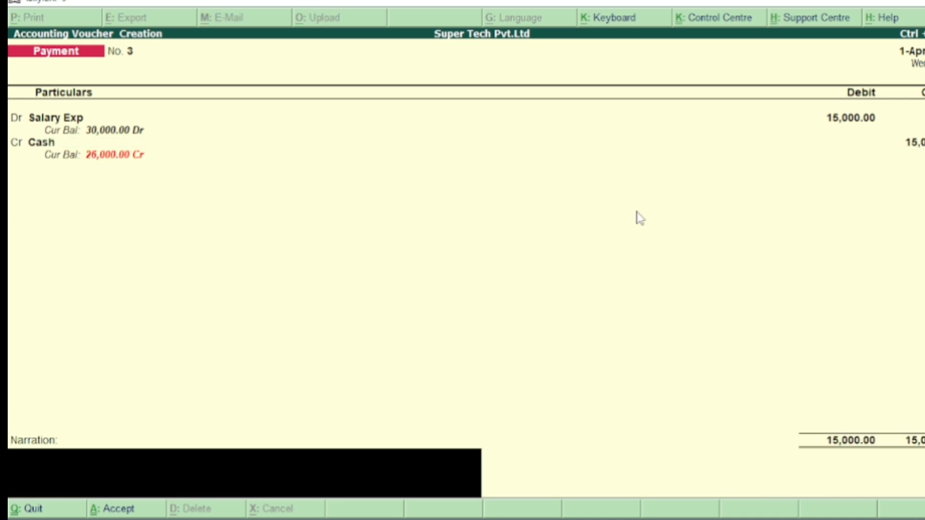
- Enter the narration "salary paid by cash" and save the payment voucher
type("salary pais")
key("BackSpace")
type("d by")
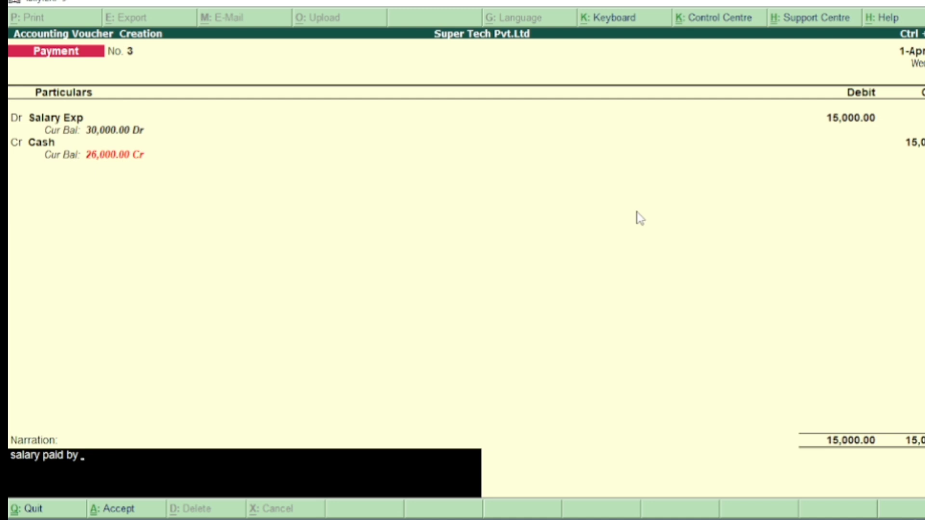
type(" cash")
key("Return")
key("Return")
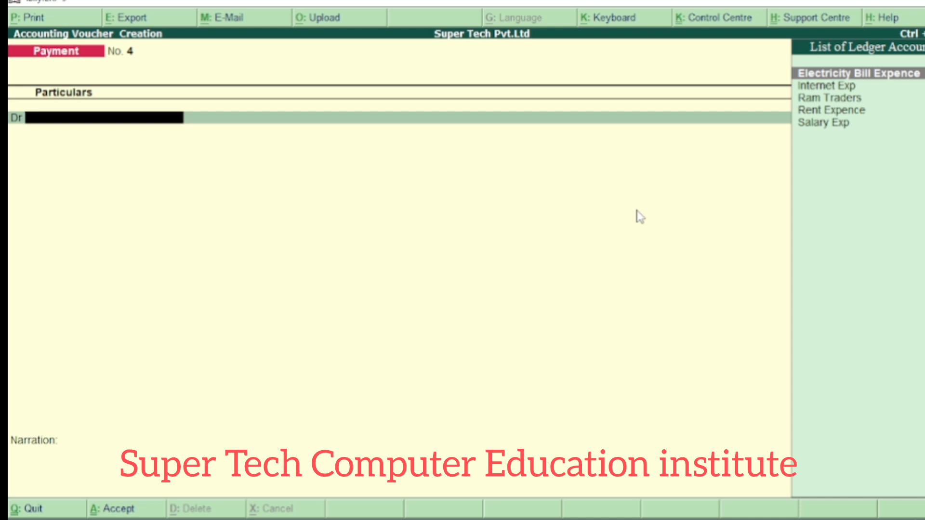
- In payment voucher 4, debit Ram Traders for 8,000 with the bill-wise reference On Account
key("Down")
key("Down")
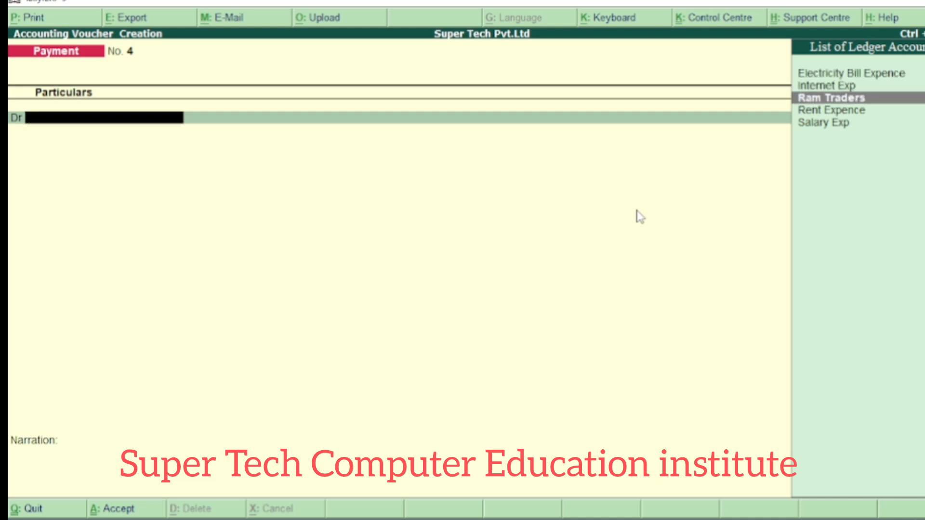
key("Return")
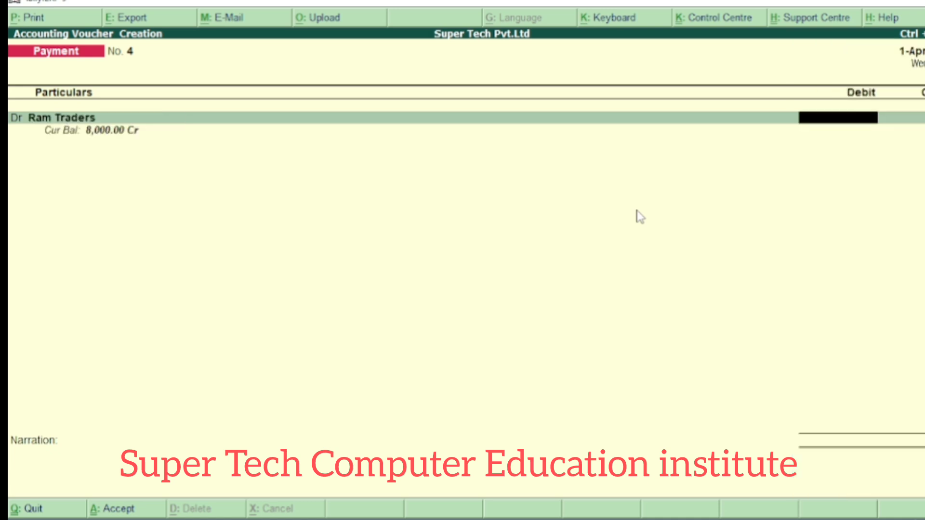
type("80000")
key("BackSpace")
key("Return")
key("Return")
key("Return")
key("Return")
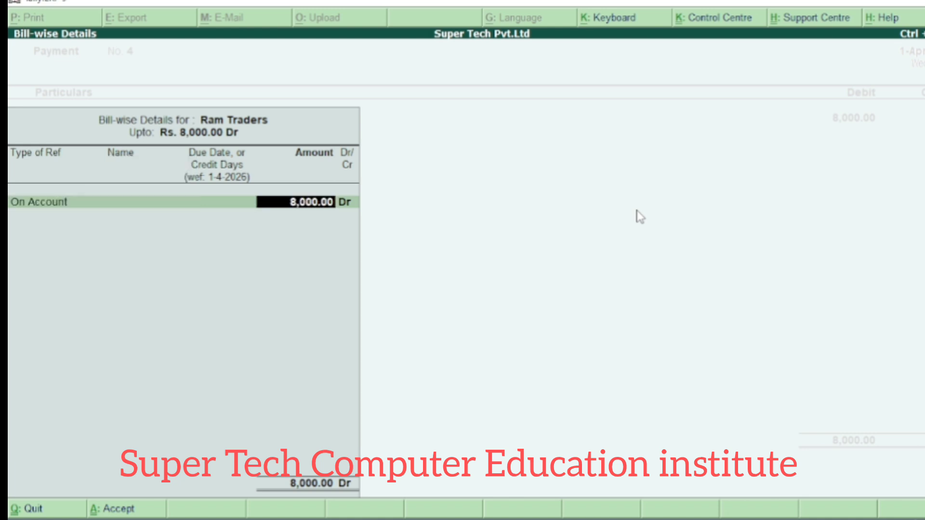
key("Return")
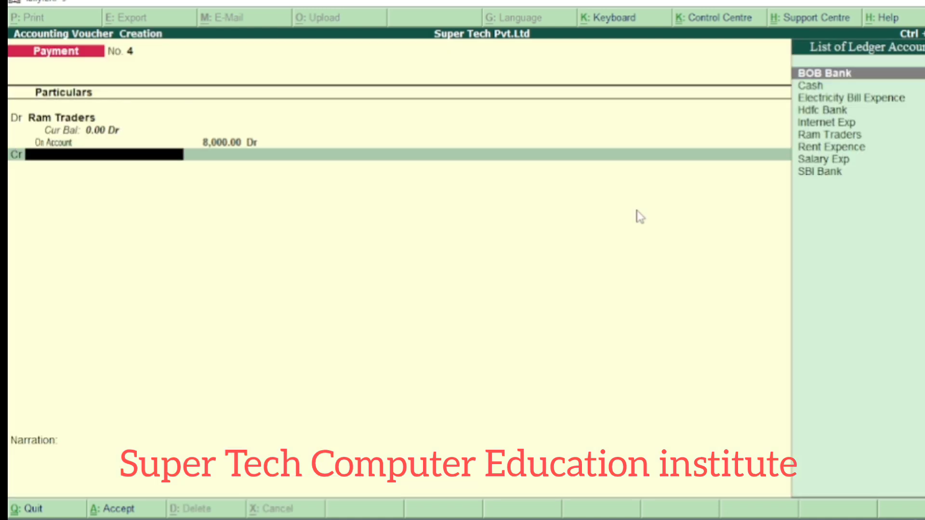
- Credit BOB Bank for 8,000 in the Ram Traders payment voucher
key("Down")
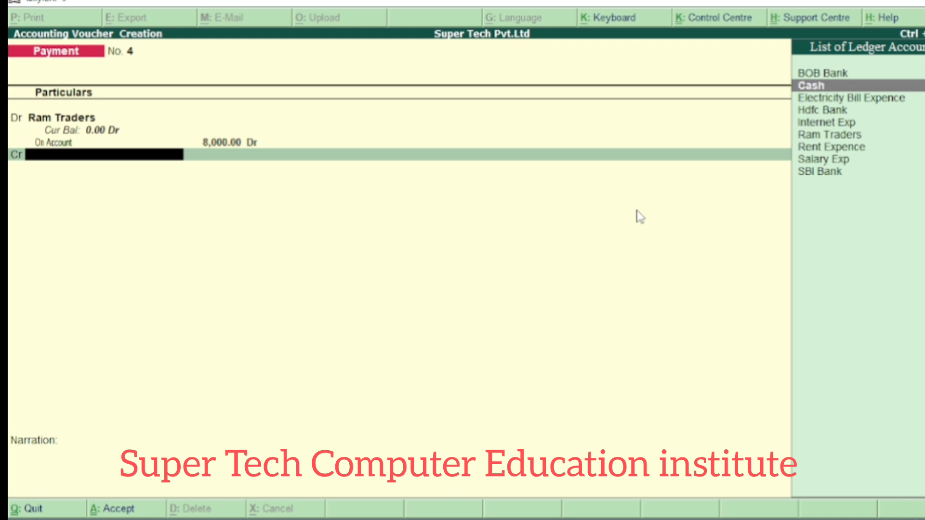
key("Up")
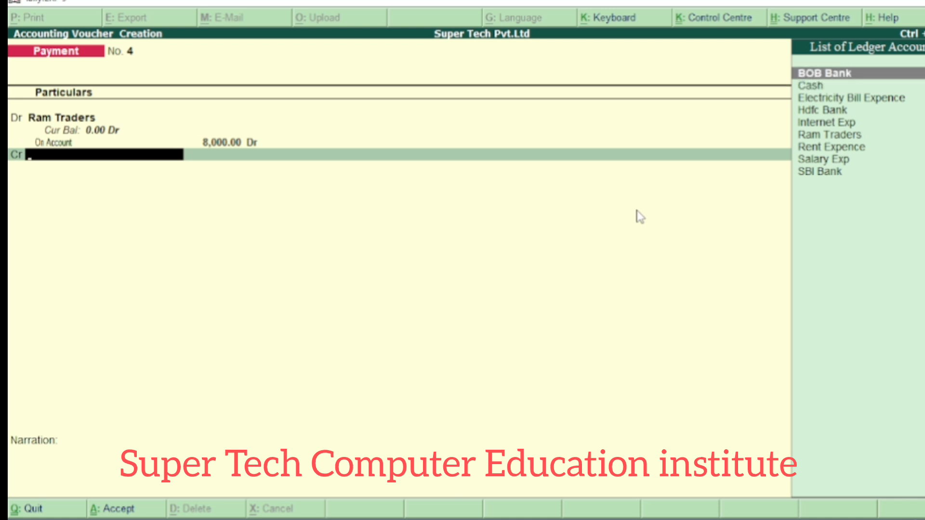
key("Return")
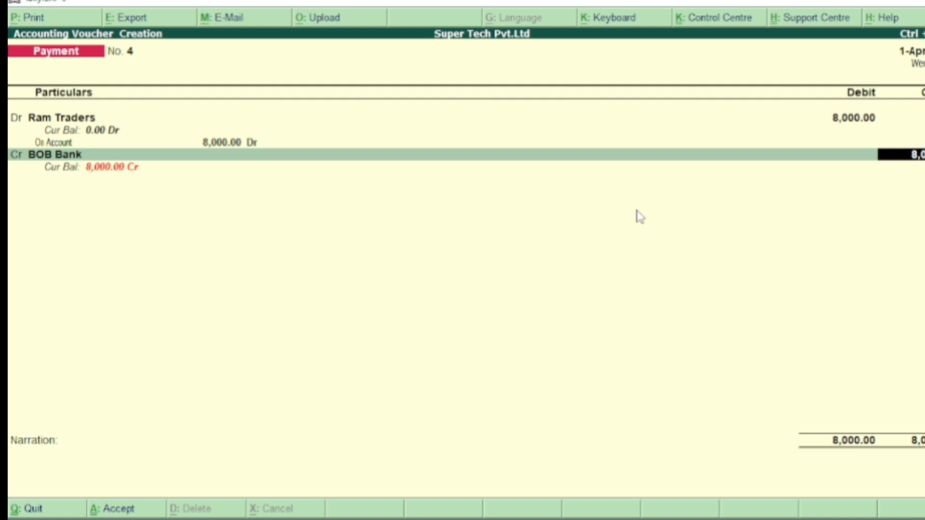
key("Return")
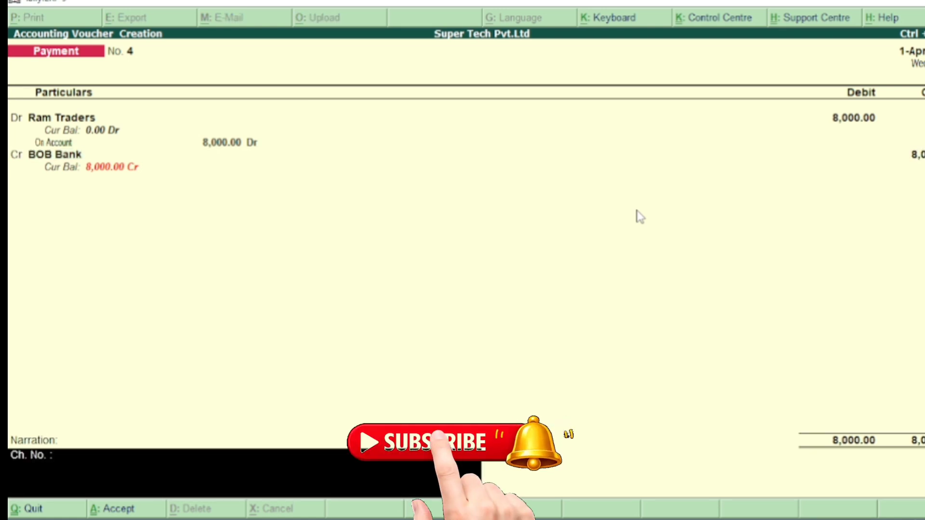
- Complete the narration as "Ch. No. :2233 payment by cash" and save the Ram Traders payment voucher
type("2233")
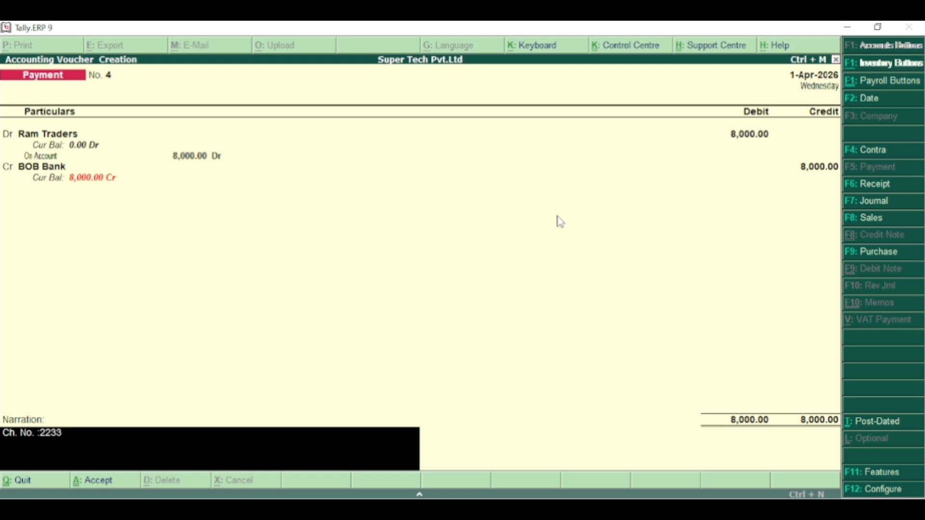
type("payment by cash")
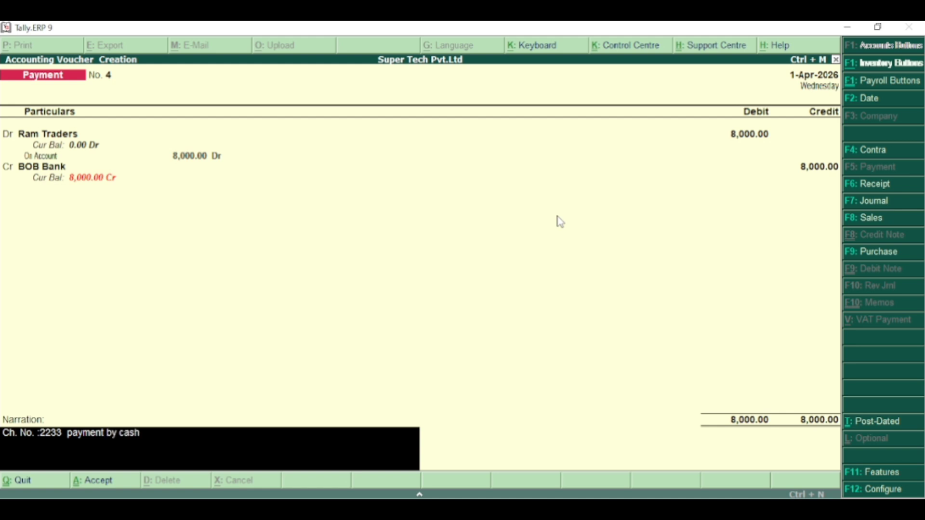
key("Return")
key("y")
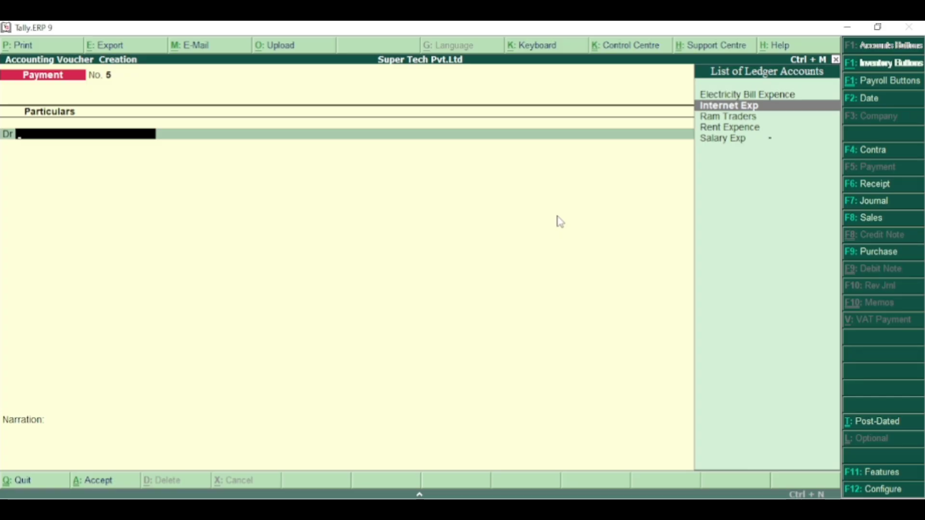
- In payment voucher 5, debit Internet Exp for 1,200
key("Return")
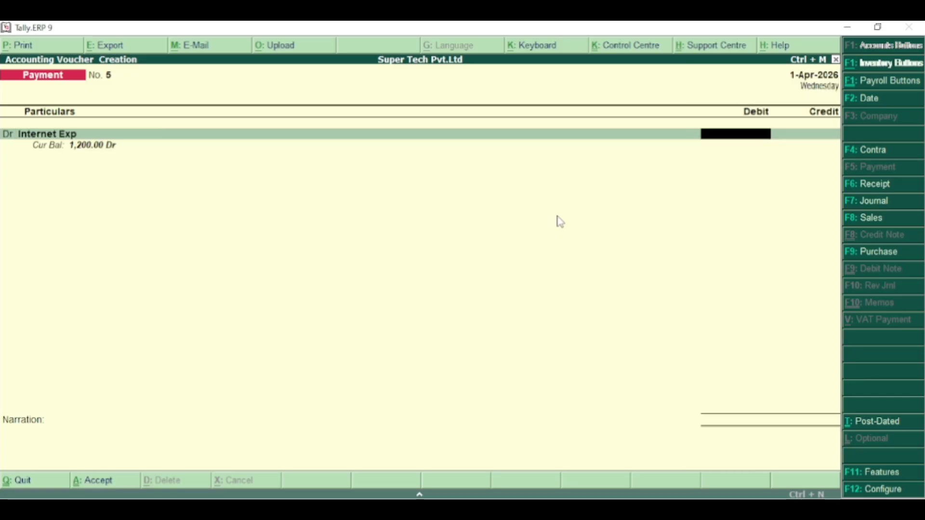
type("12")
type("00")
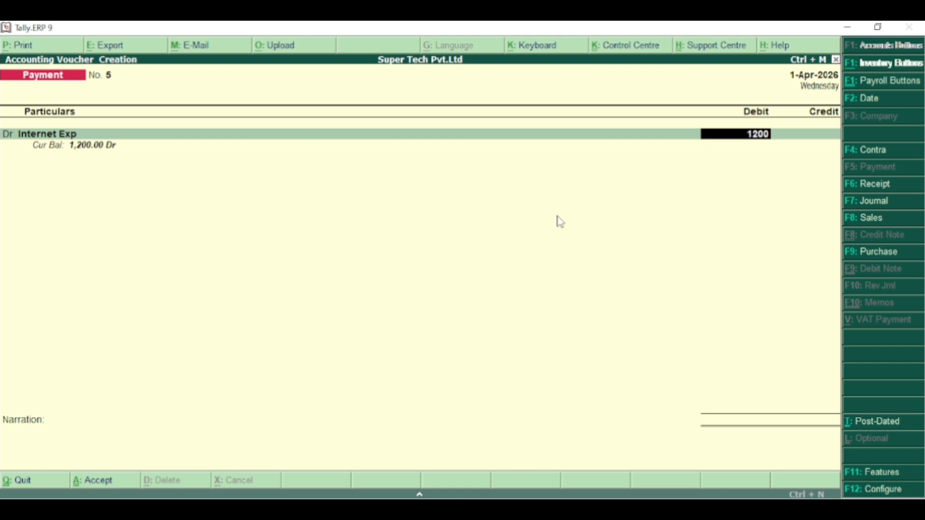
key("Return")
- Credit Cash for 1,200 in the internet expense voucher and dismiss the negative cash warning
type("c")
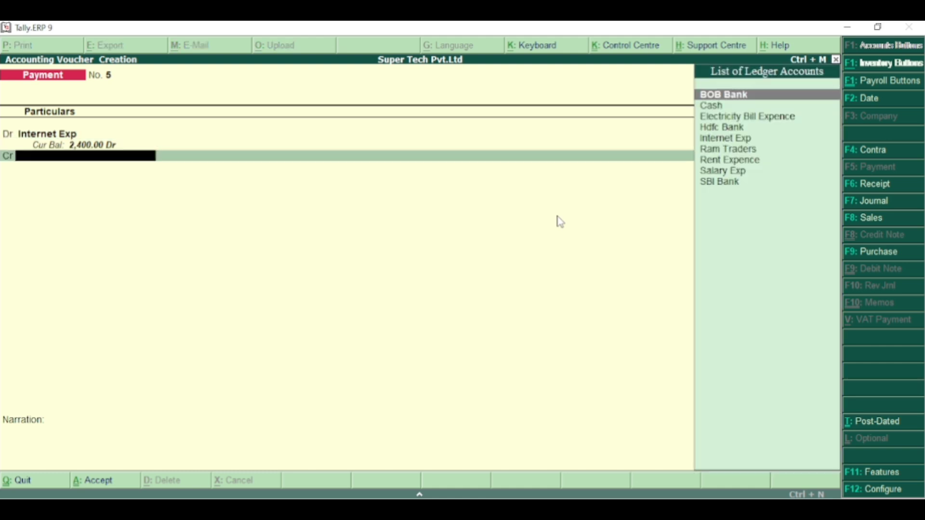
key("Down")
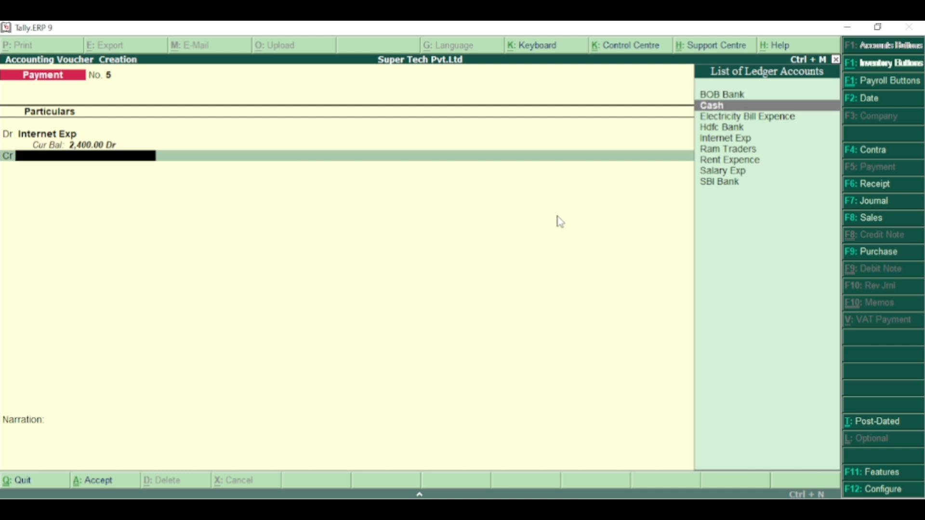
key("Return")
key("Return")
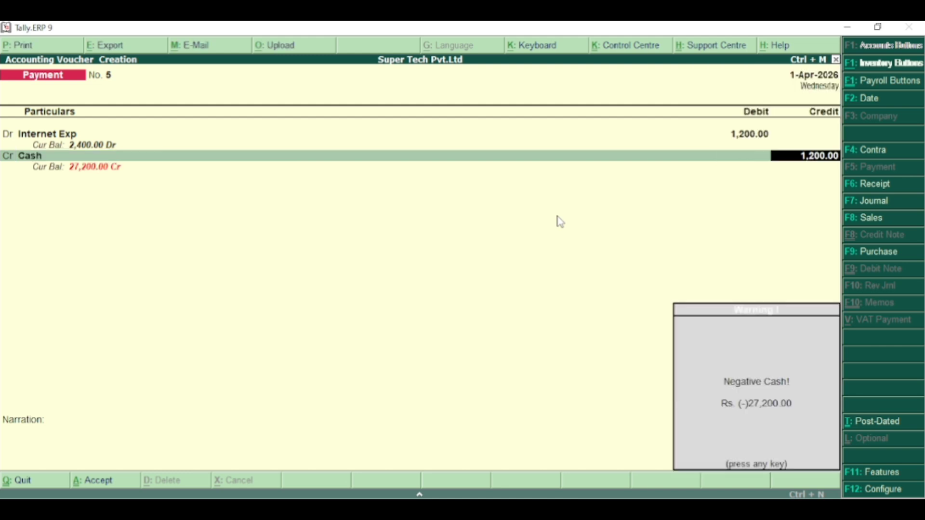
key("Return")
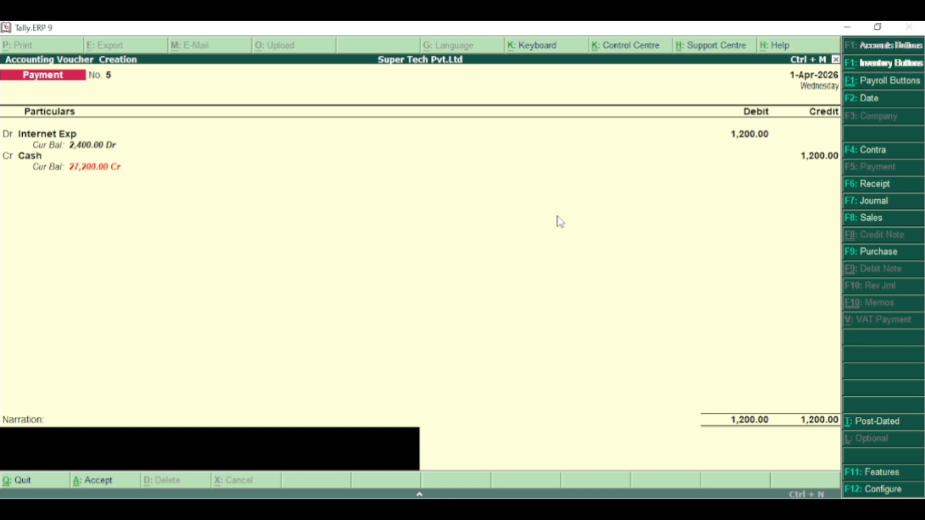
- Enter the narration "internet bill payment by cash" and save the payment voucher
type("Internet bill pa")
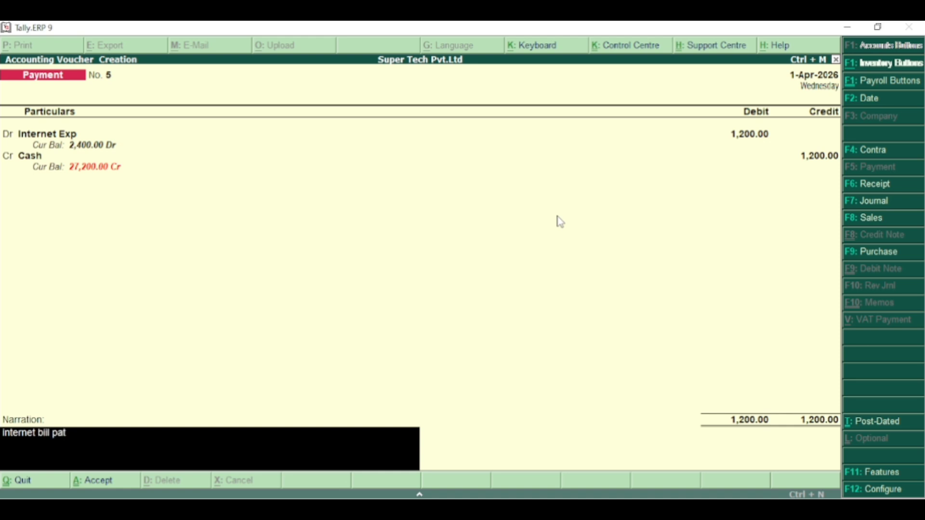
type("yment by cash")
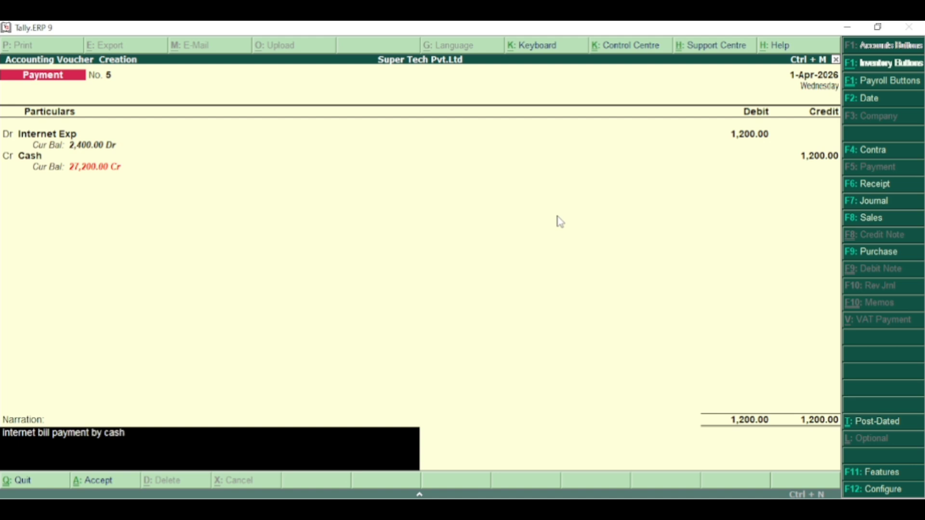
key("Return")
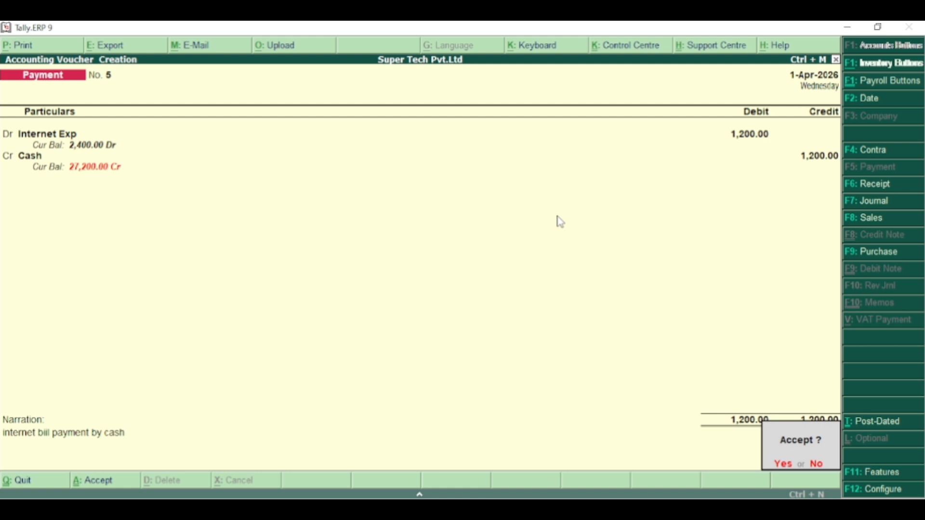
key("Return")
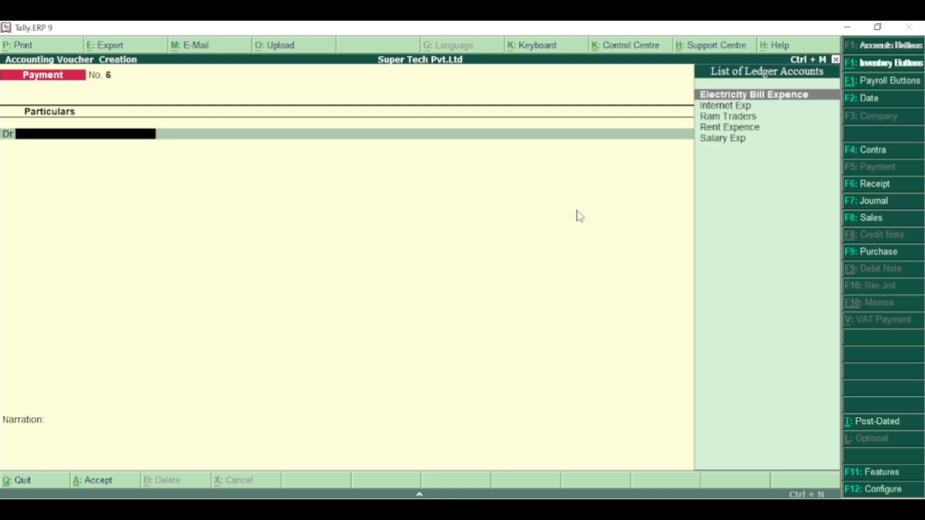
- Leave voucher creation and open the Day Book report for Super Tech Pvt.Ltd
key("Escape")
key("Return")
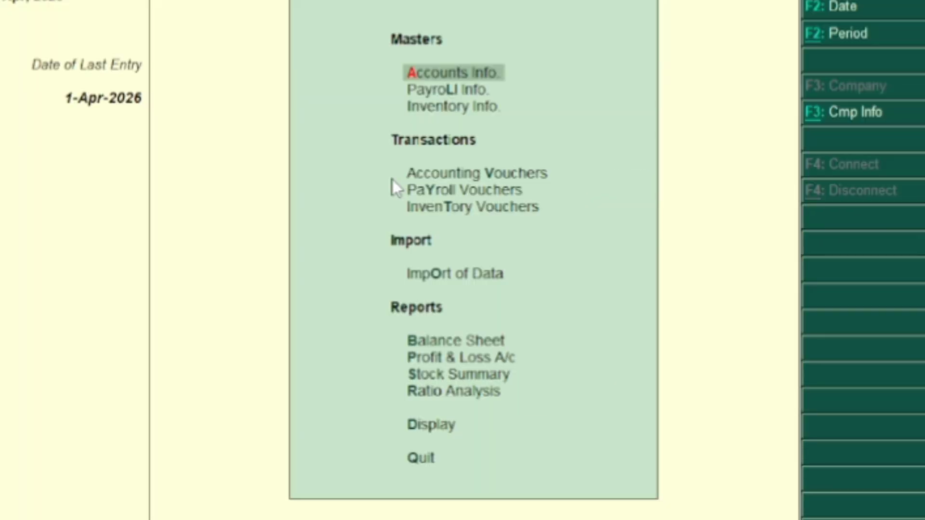
key("Down")
key("Down")
key("Down")
key("Down")
key("Down")
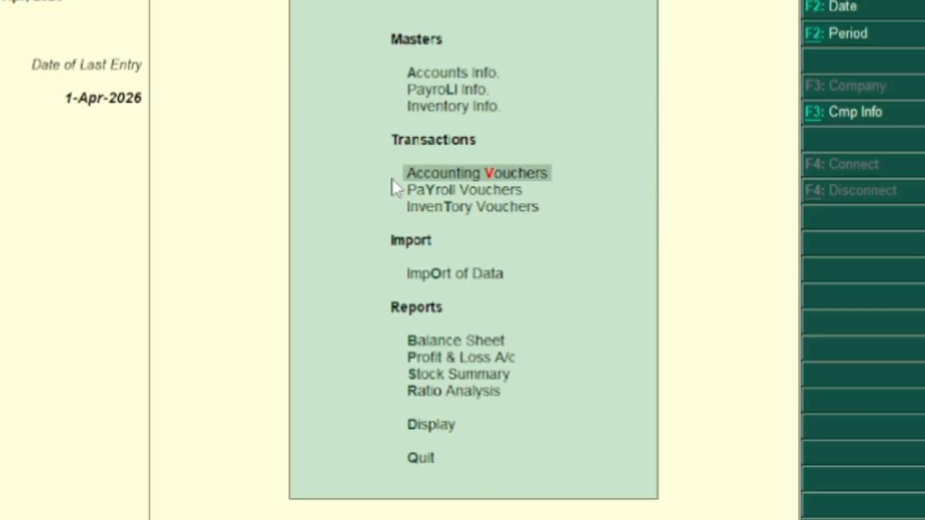
key("Down")
key("Down")
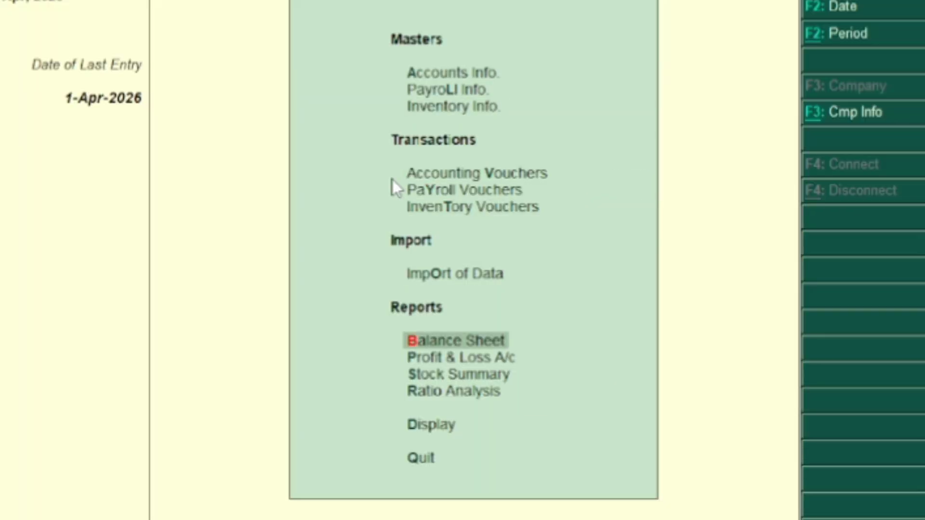
key("Down")
key("Down")
key("Down")
key("Down")
key("Return")
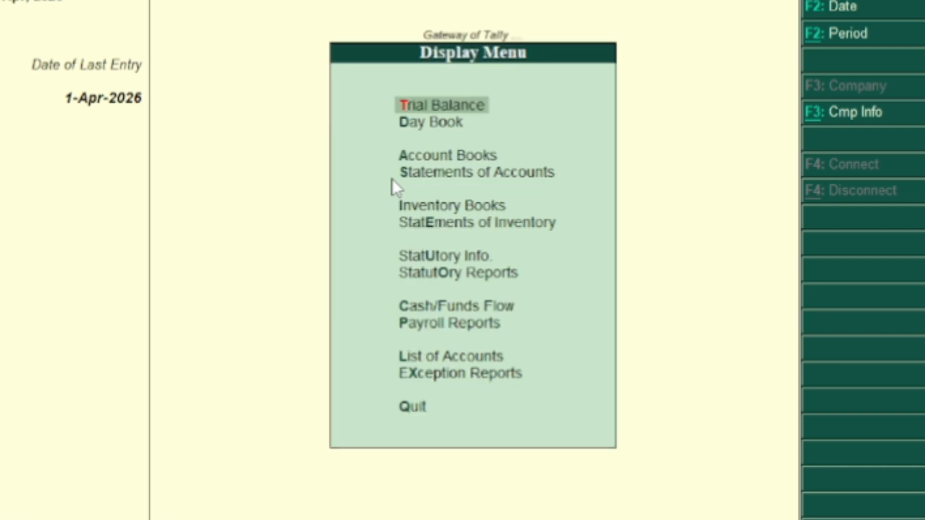
key("Down")
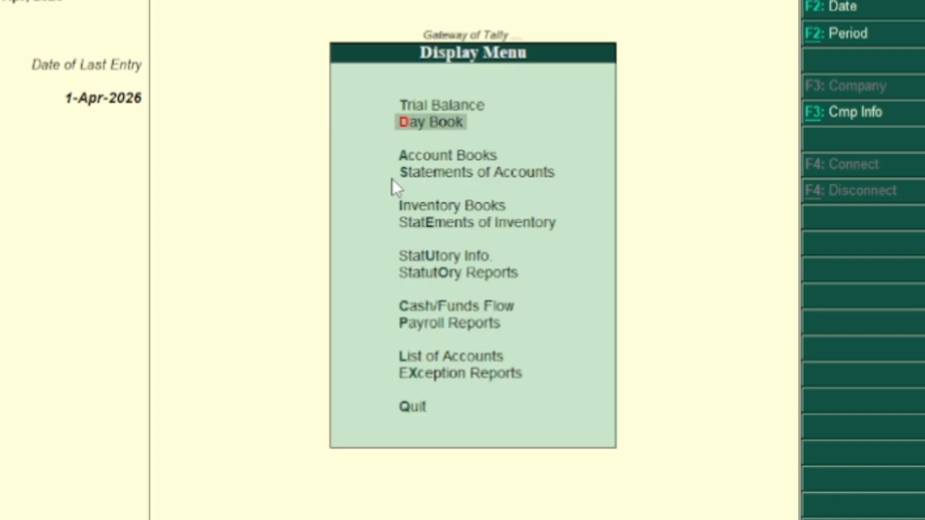
key("Return")
- Review the Day Book's payment entries and open the Electricity Bill Expence payment voucher 1
key("Down")
key("Down")
key("Down")
key("Down")
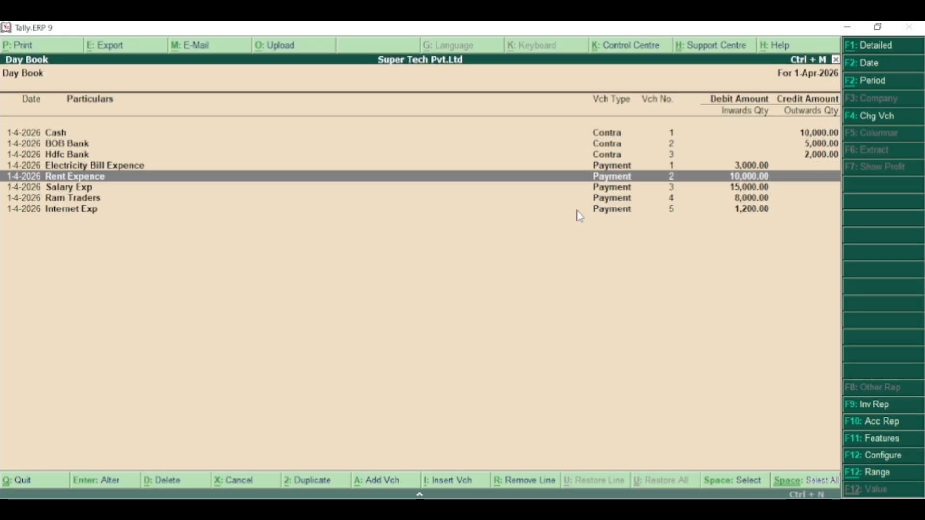
key("Up")
key("Down")
key("Down")
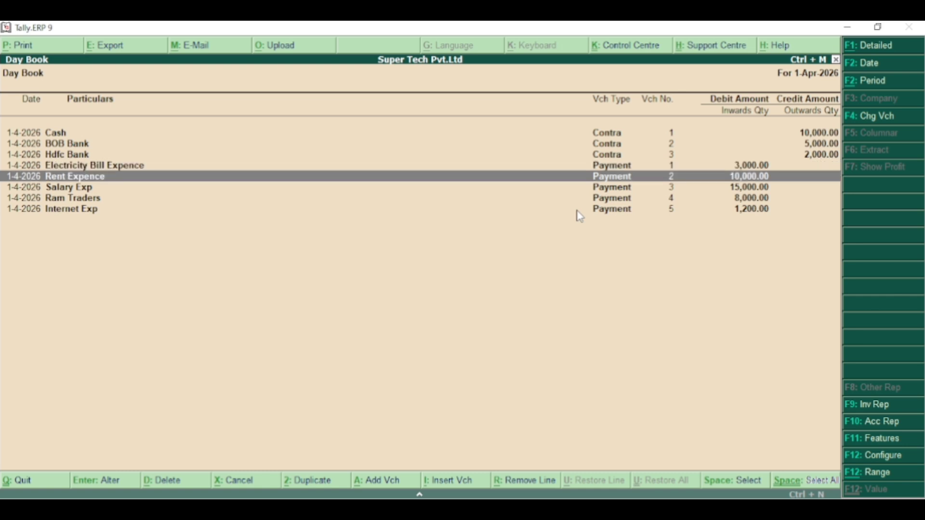
key("Up")
key("Up")
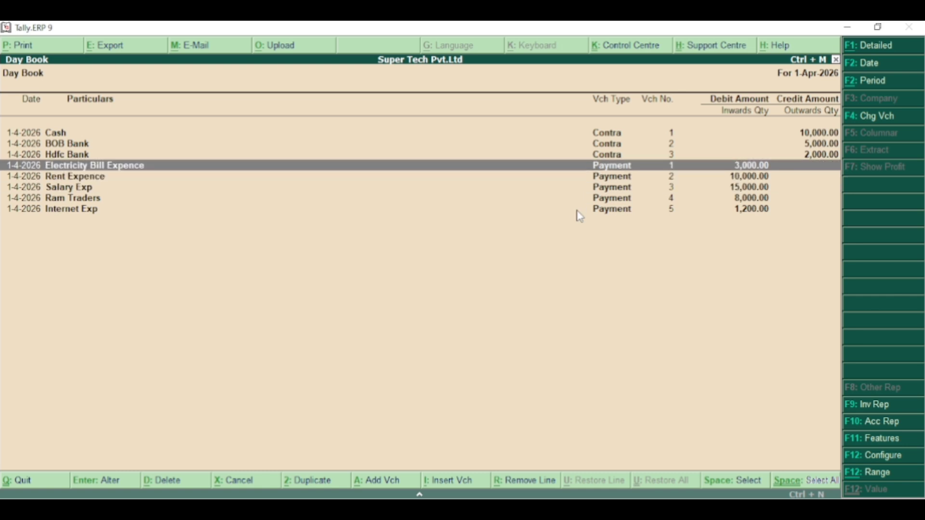
key("Return")
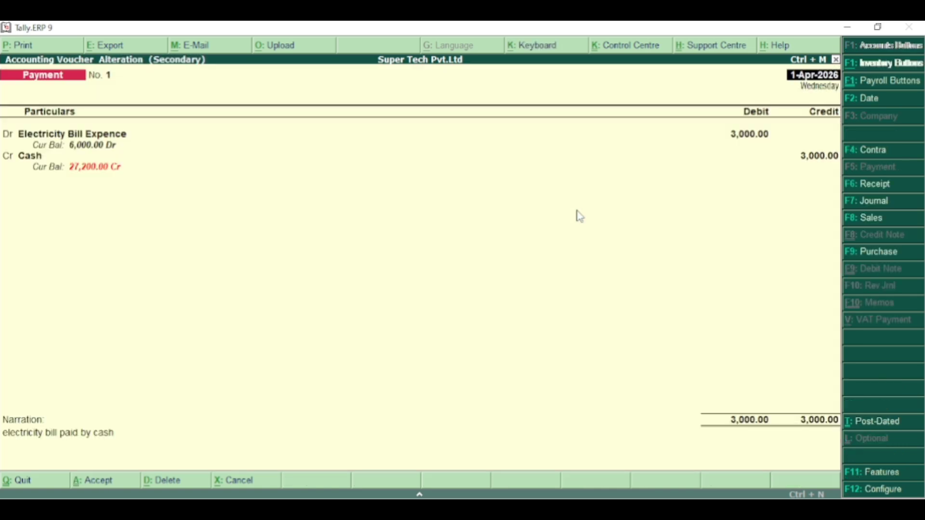